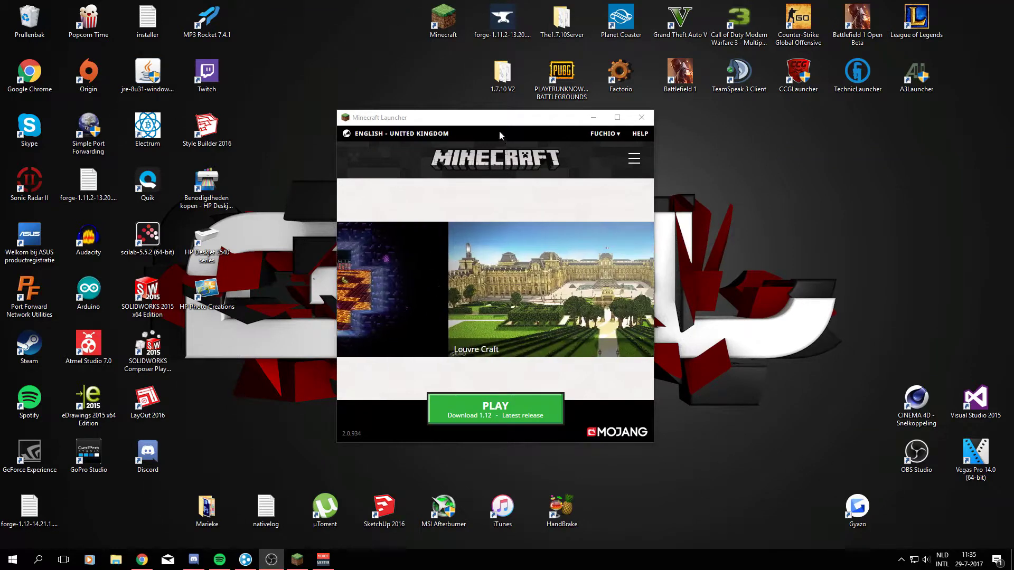
- Download and launch the latest Minecraft release 1.12 from the Minecraft Launcher, then return to the JourneyMap download page in Chrome
{"action": "left_click_drag", "start_coordinate": [496, 125], "coordinate": [463, 125]}
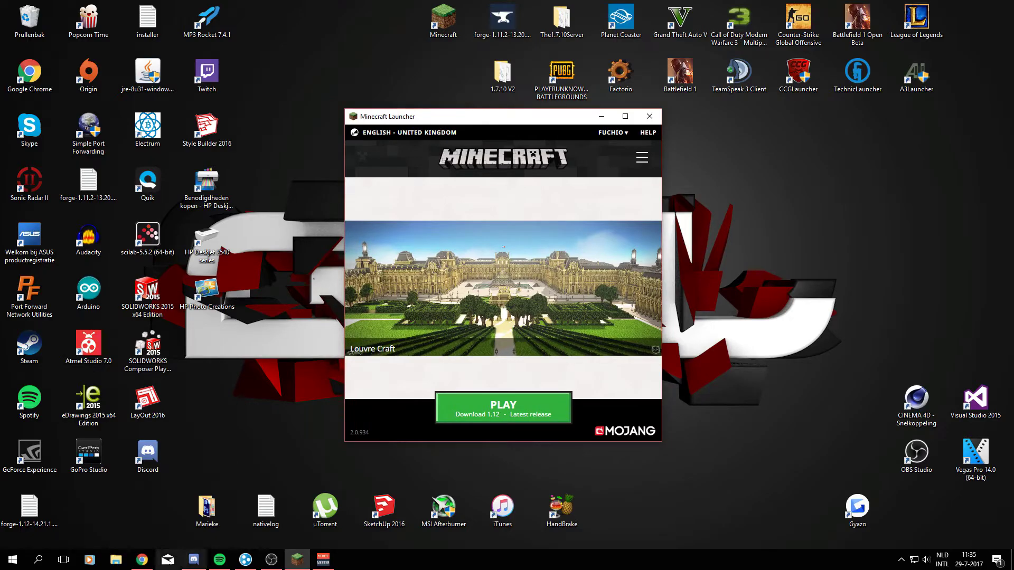
{"action": "left_click", "coordinate": [141, 559]}
{"action": "left_click", "coordinate": [105, 5]}
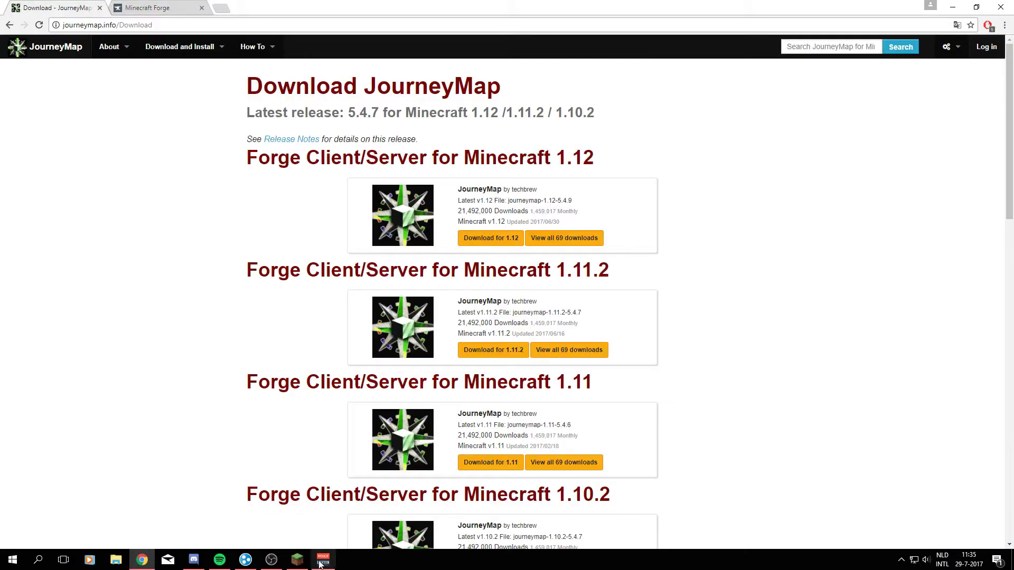
{"action": "left_click", "coordinate": [297, 560]}
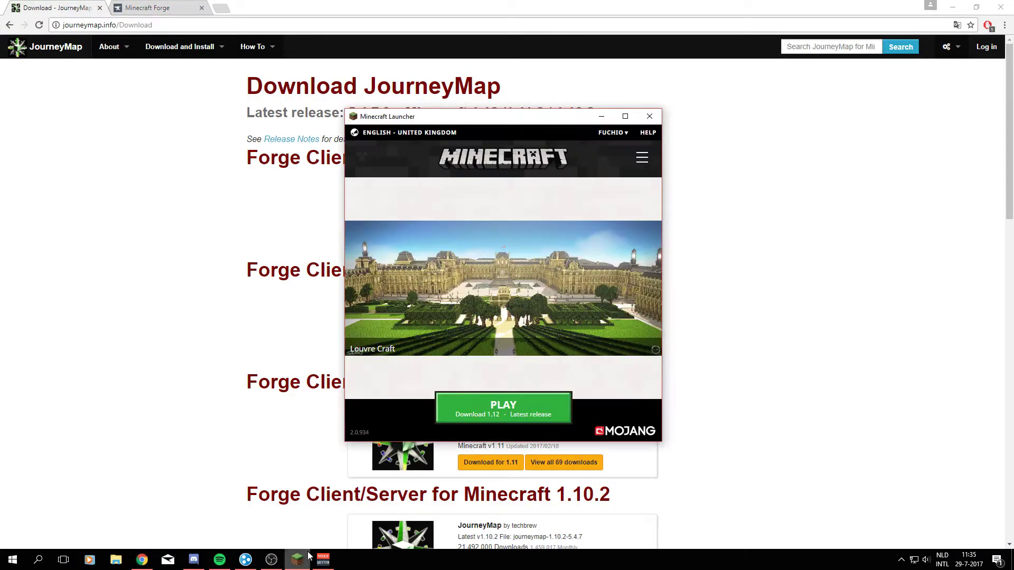
{"action": "left_click", "coordinate": [499, 409]}
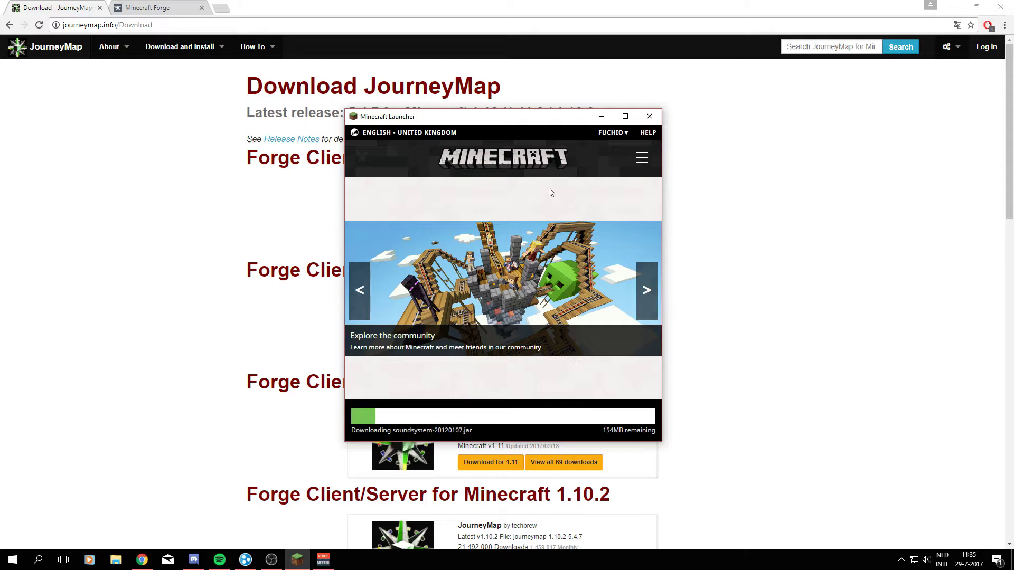
{"action": "left_click", "coordinate": [601, 116]}
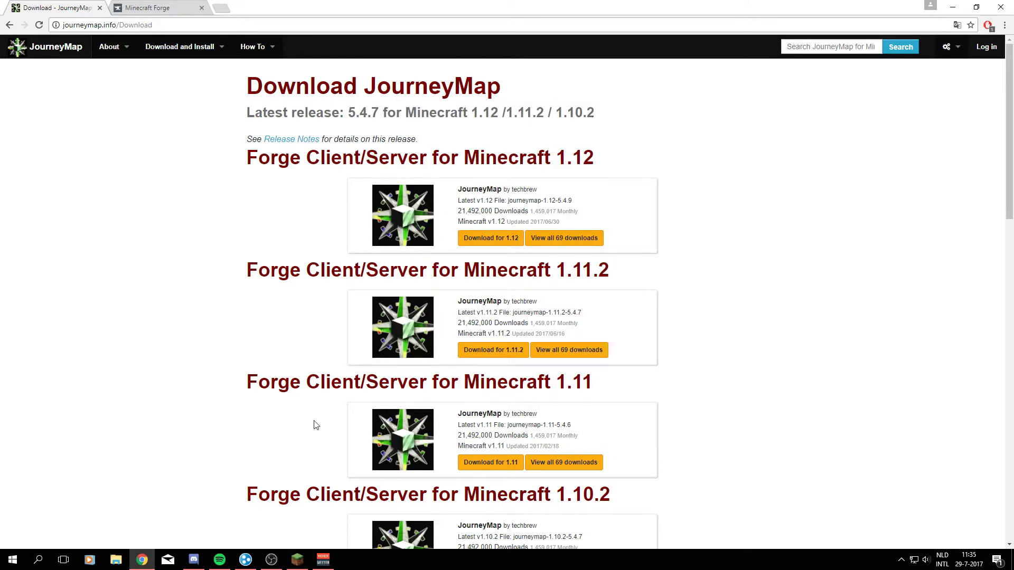
{"action": "left_click", "coordinate": [297, 560]}
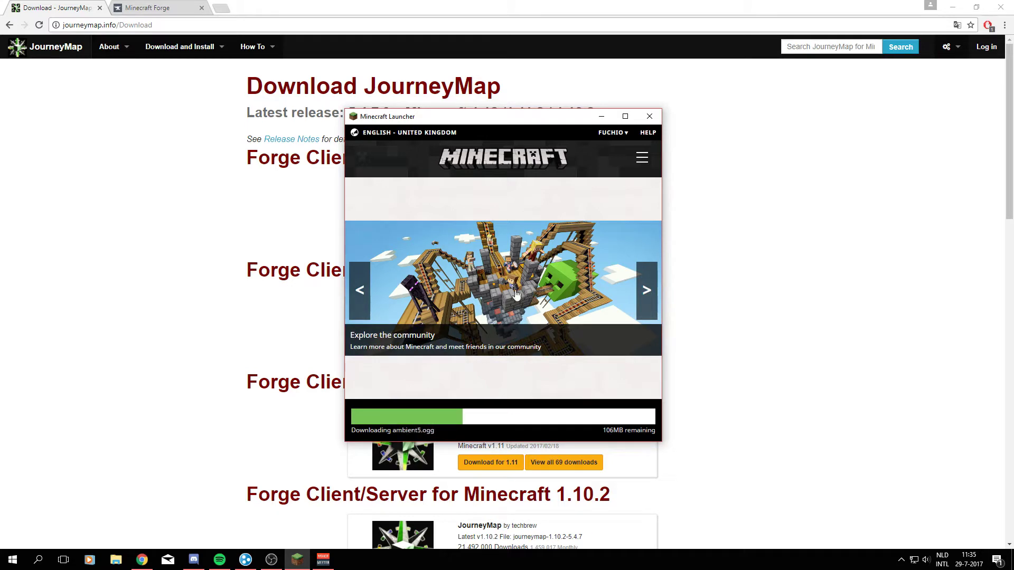
{"action": "left_click", "coordinate": [163, 272]}
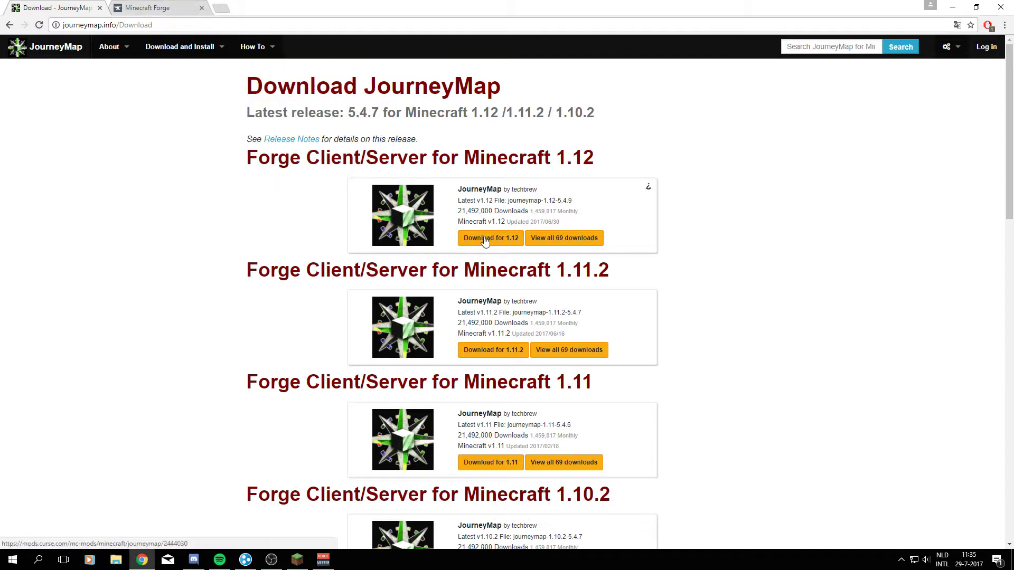
- Check the JourneyMap release for Minecraft 1.12 and the Minecraft version of the recommended Forge download
{"action": "left_click_drag", "start_coordinate": [517, 222], "coordinate": [555, 221]}
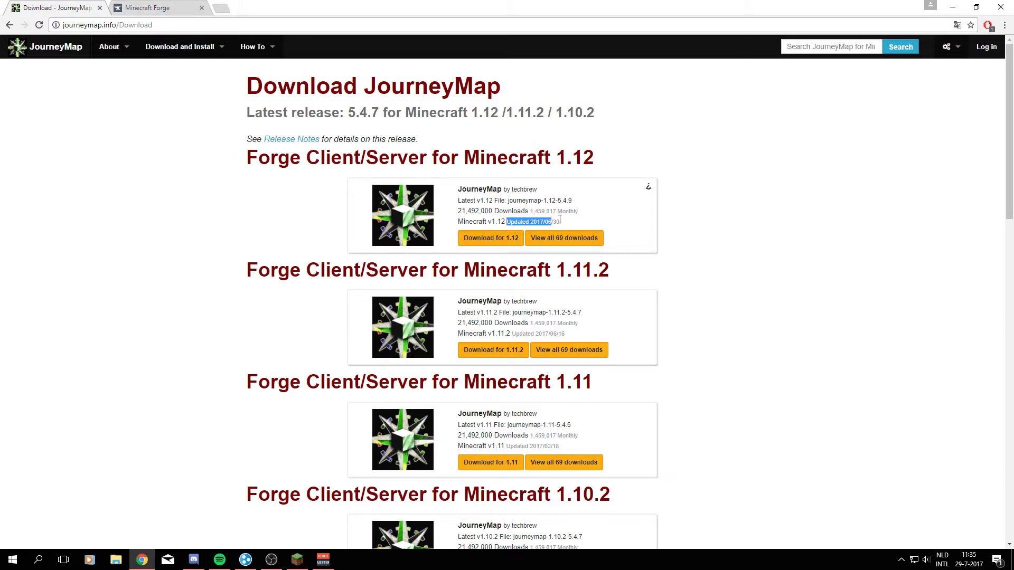
{"action": "left_click", "coordinate": [560, 219]}
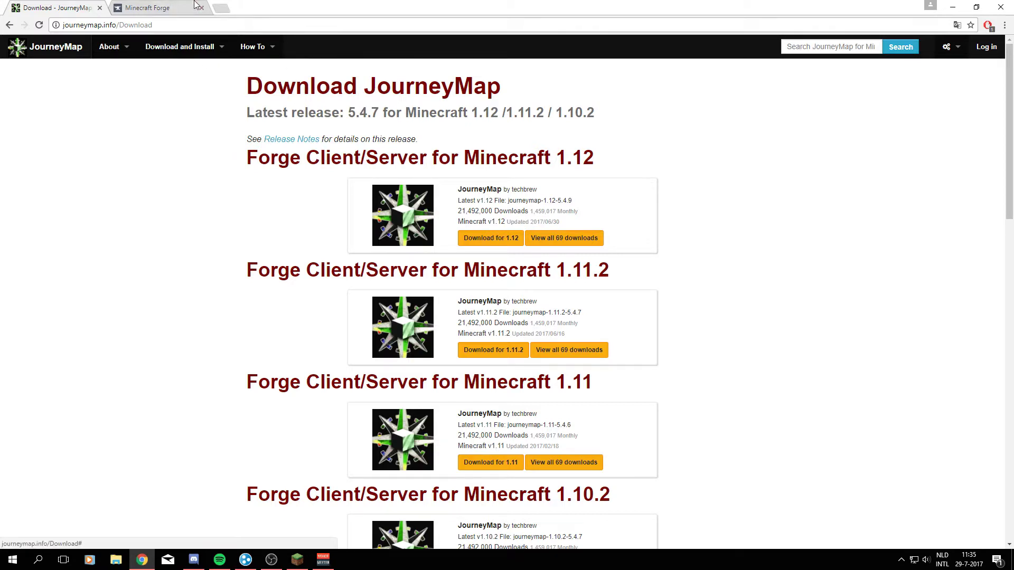
{"action": "left_click", "coordinate": [171, 5]}
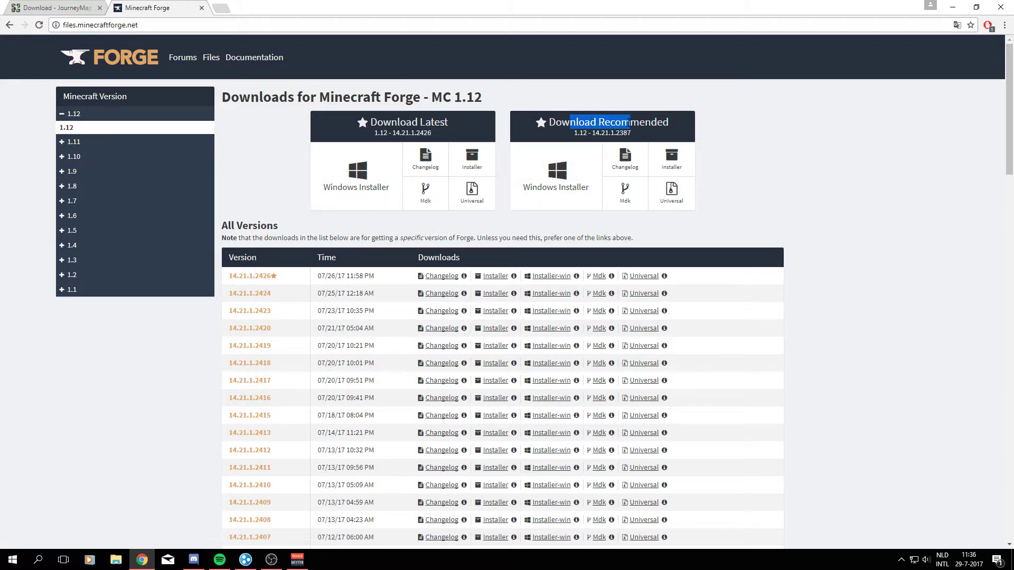
{"action": "double_click", "coordinate": [581, 133]}
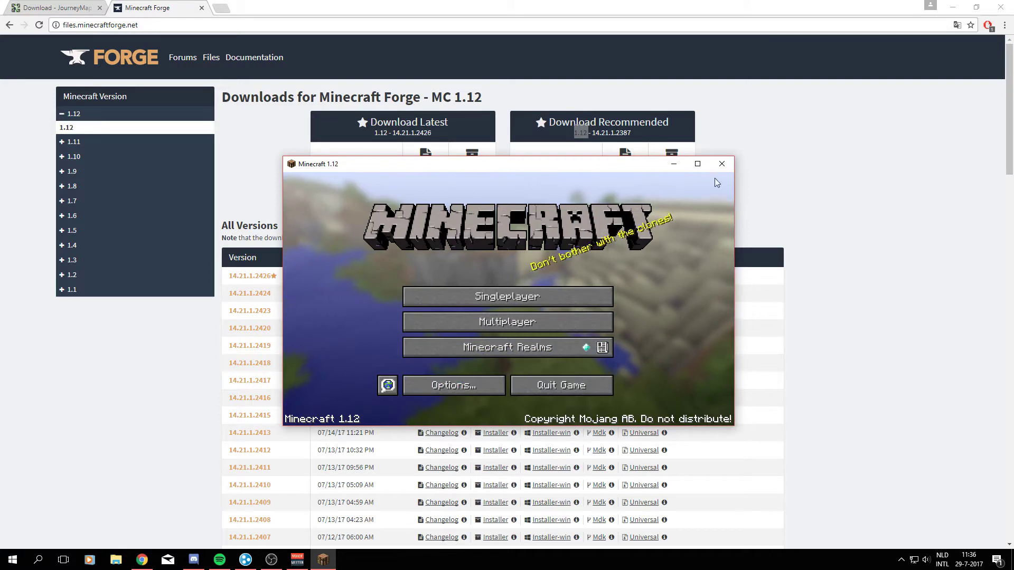
- Close the Minecraft 1.12 game and download the recommended Forge Windows installer, 1.12 - 14.21.1.2387, skipping the advertisement
{"action": "left_click", "coordinate": [727, 165]}
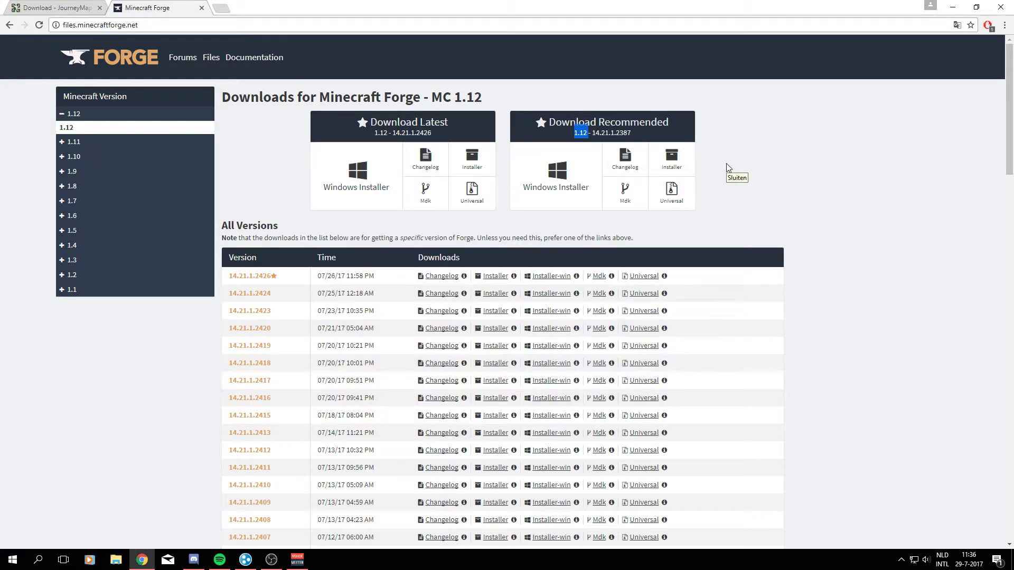
{"action": "left_click", "coordinate": [562, 183]}
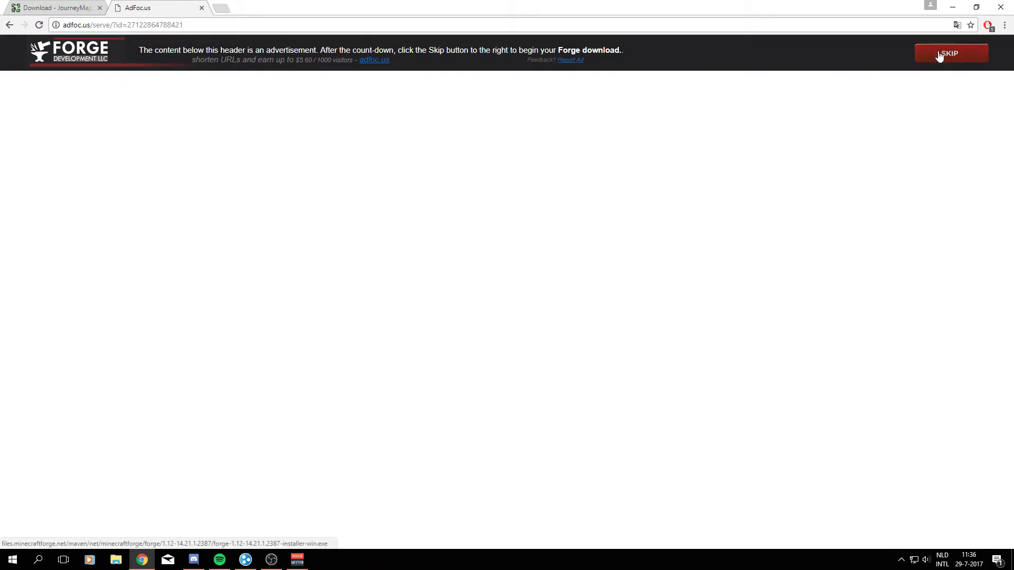
{"action": "left_click", "coordinate": [939, 55]}
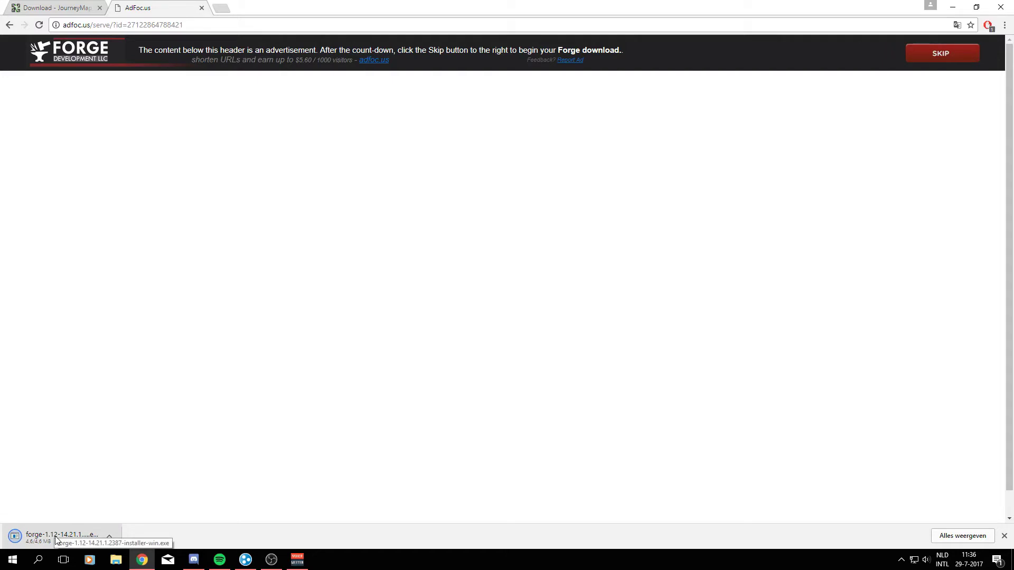
- Download JourneyMap 5.4.9 for Minecraft 1.12, keep the flagged file, and place it on the desktop together with the Forge installer
{"action": "left_click", "coordinate": [70, 4]}
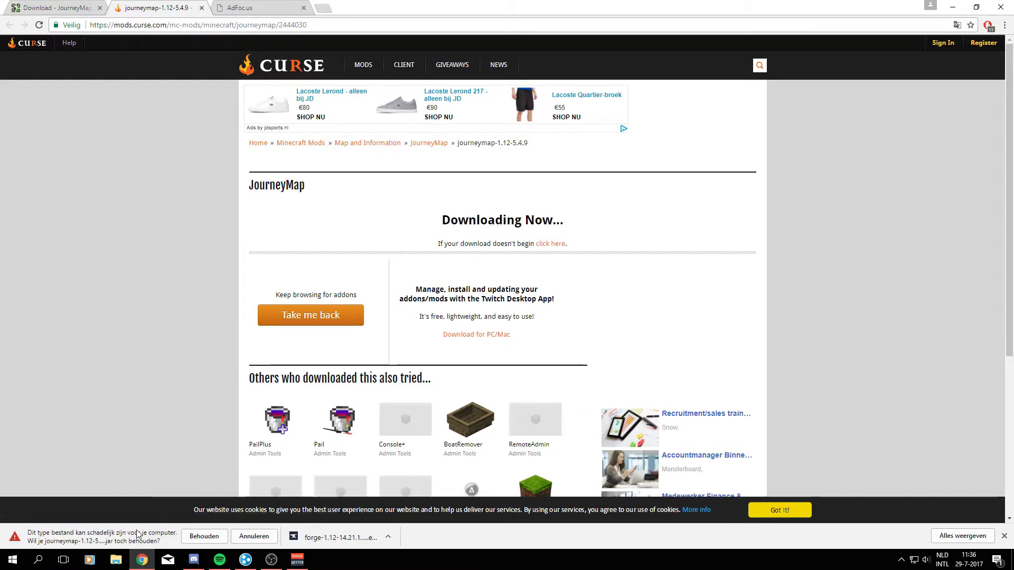
{"action": "left_click", "coordinate": [199, 537]}
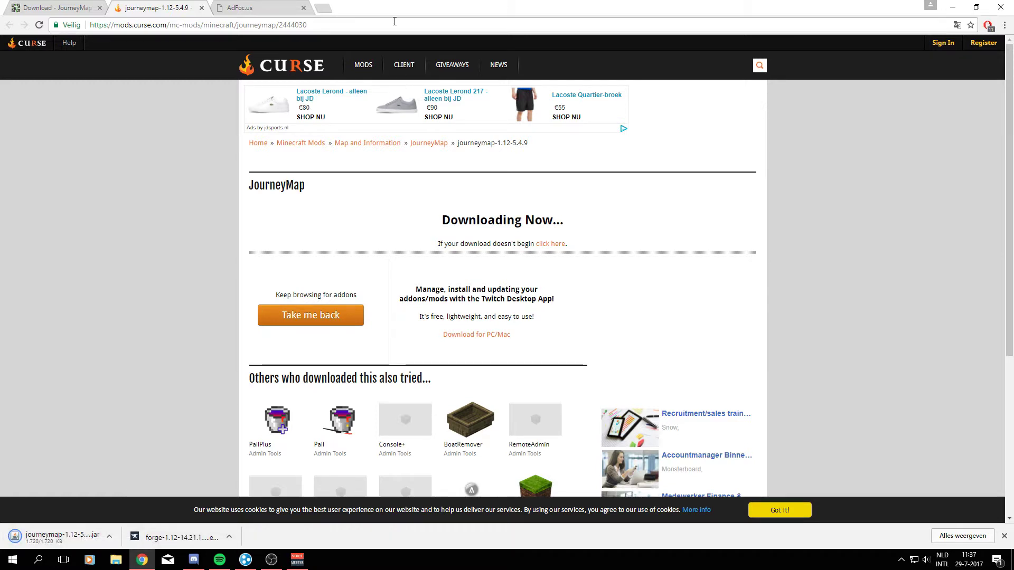
{"action": "left_click_drag", "start_coordinate": [389, 16], "coordinate": [781, 140]}
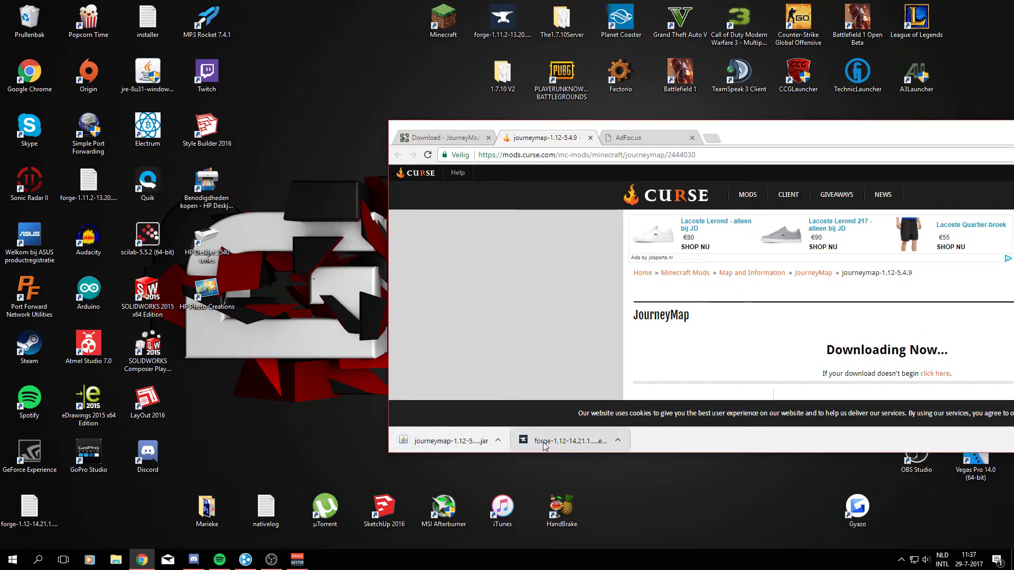
{"action": "left_click_drag", "start_coordinate": [544, 446], "coordinate": [378, 32]}
{"action": "left_click_drag", "start_coordinate": [451, 441], "coordinate": [385, 72]}
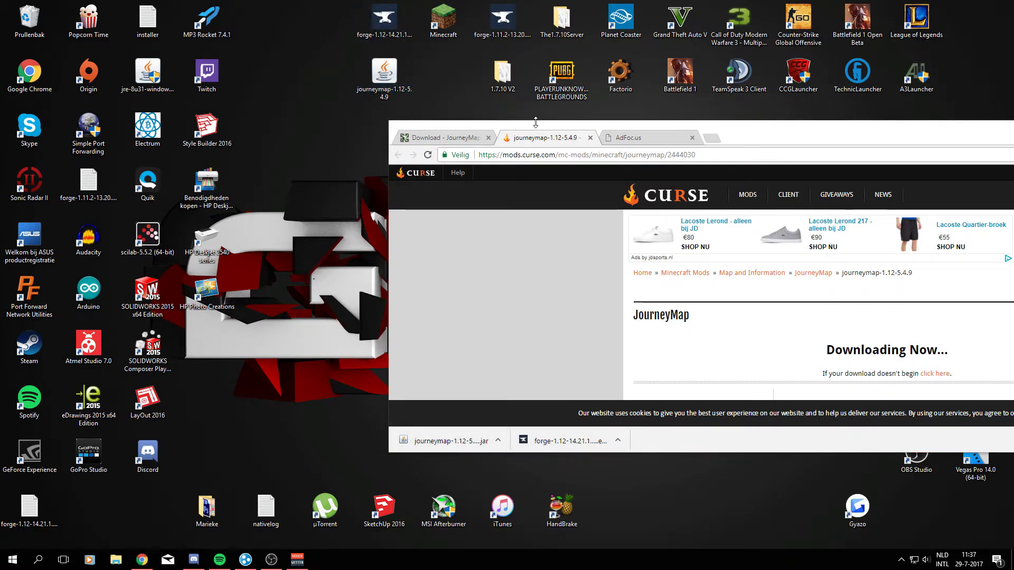
{"action": "left_click_drag", "start_coordinate": [534, 129], "coordinate": [301, 154]}
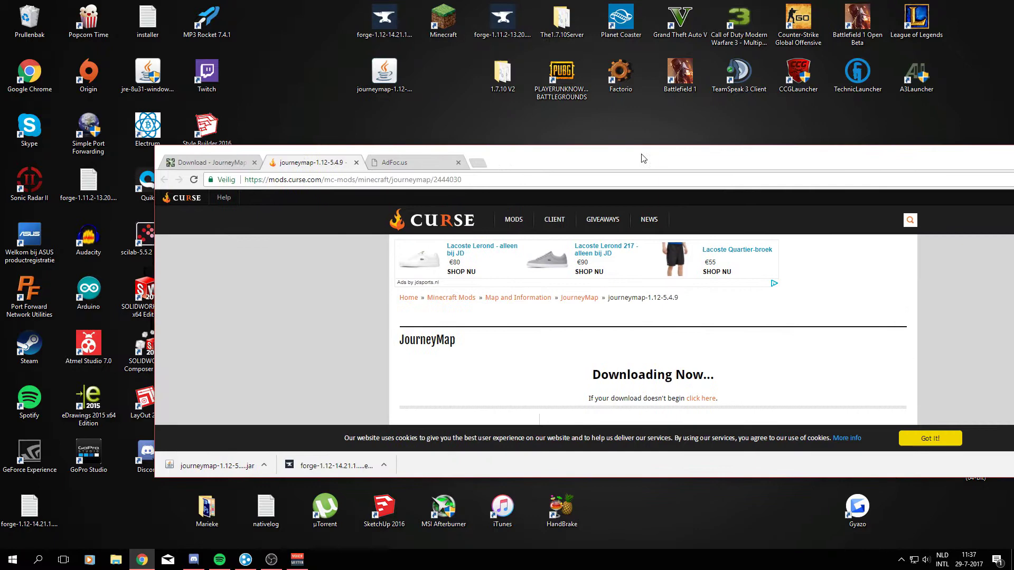
{"action": "left_click_drag", "start_coordinate": [643, 159], "coordinate": [502, 174]}
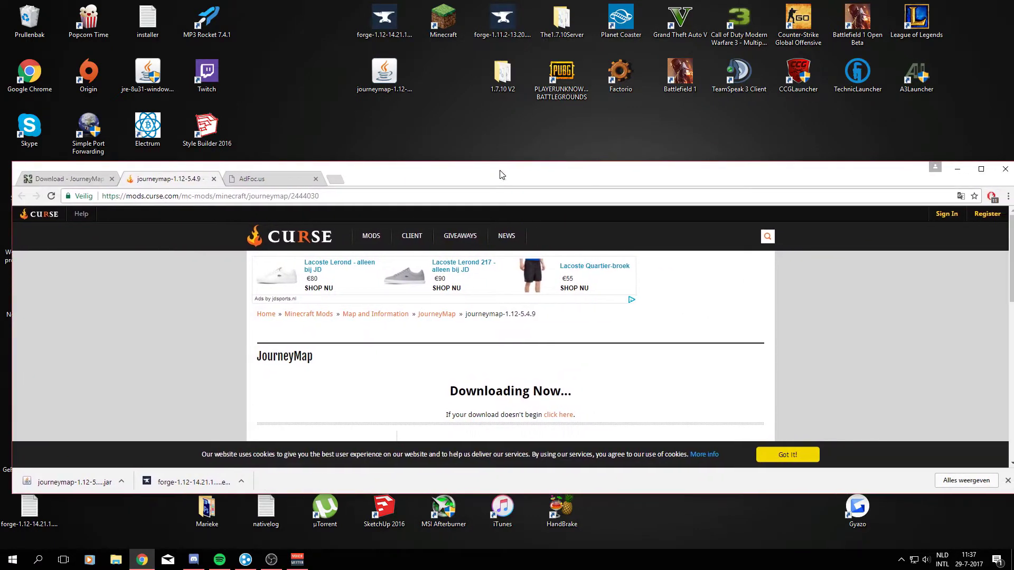
{"action": "left_click", "coordinate": [957, 169]}
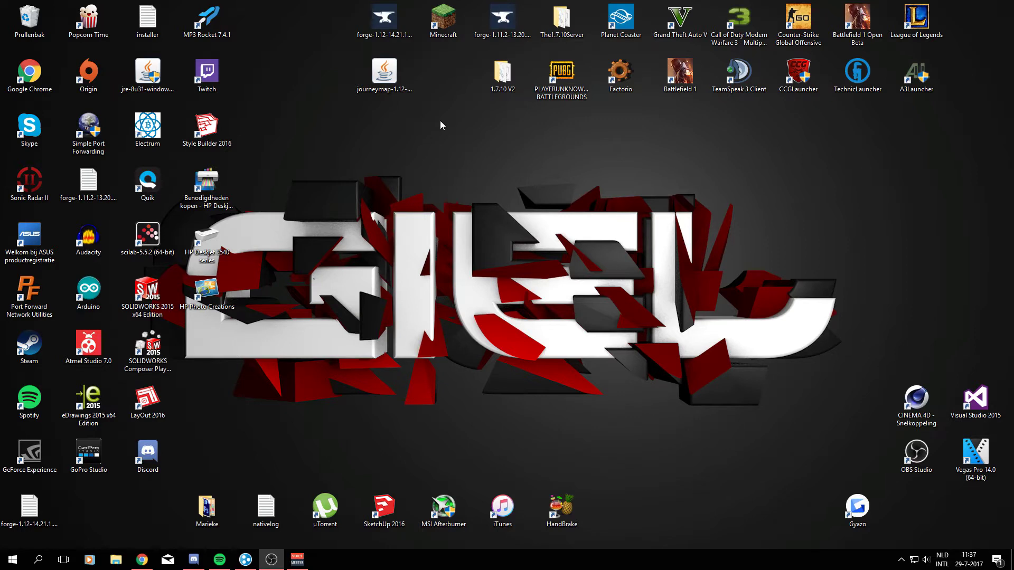
- Run the Forge 1.12-14.21.1.2387 installer from the desktop and install the client without Mercurius
{"action": "left_click", "coordinate": [390, 33]}
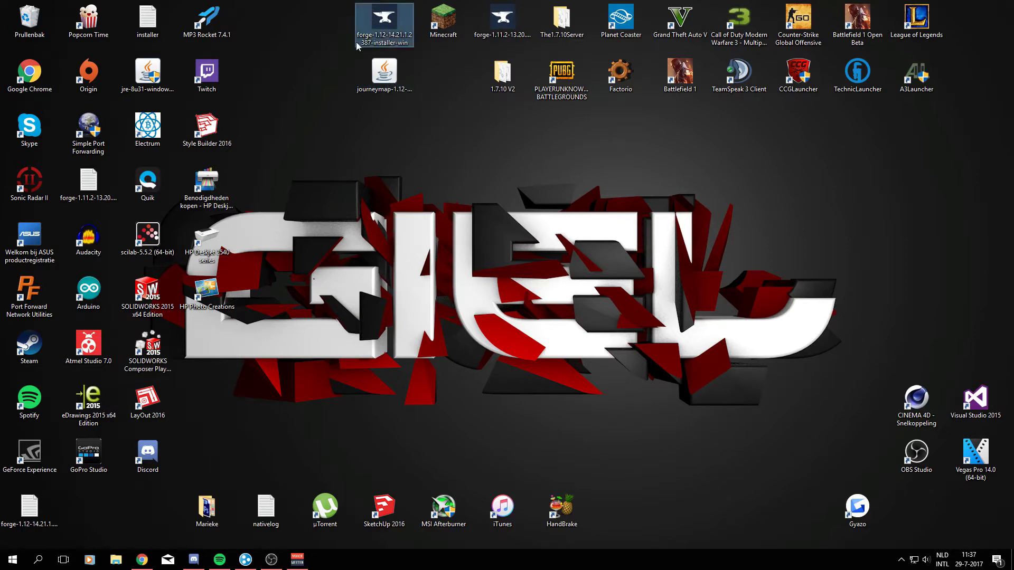
{"action": "double_click", "coordinate": [391, 34]}
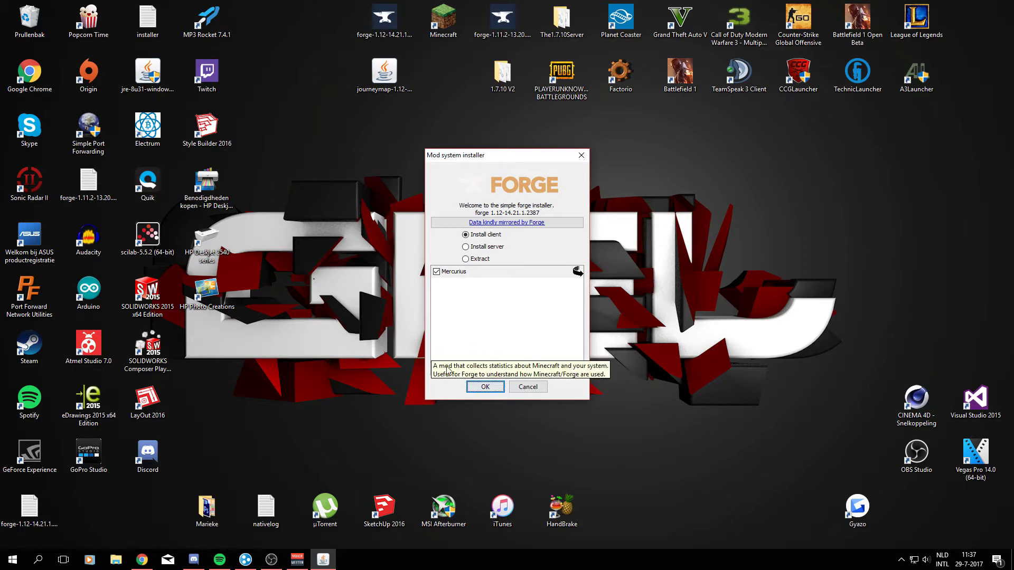
{"action": "left_click", "coordinate": [437, 272]}
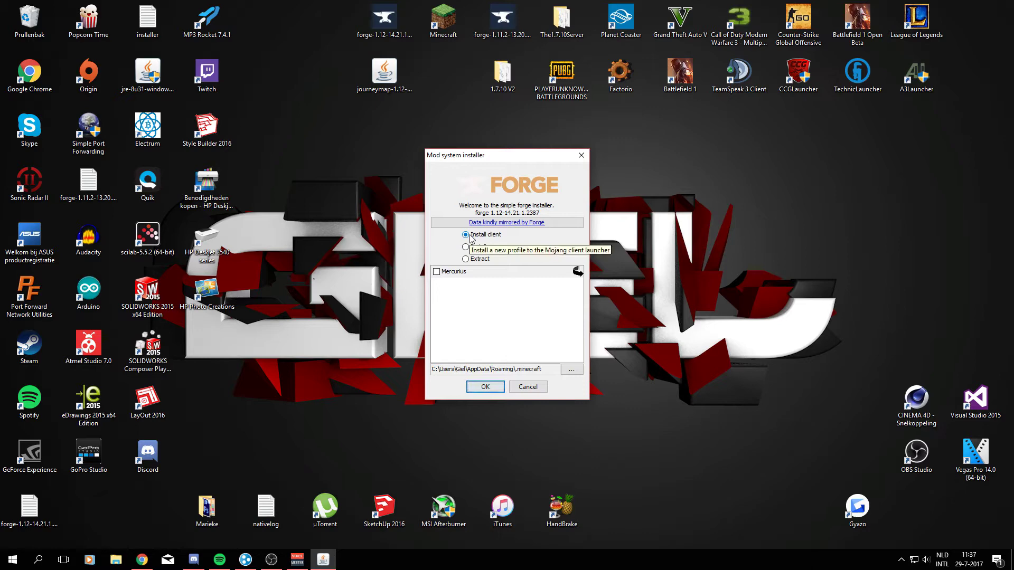
{"action": "left_click", "coordinate": [481, 389]}
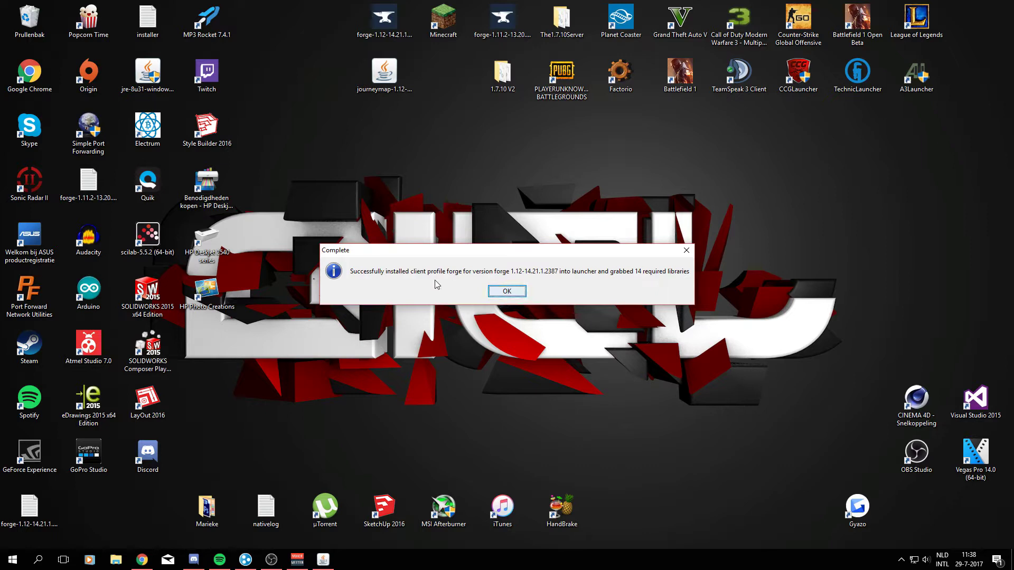
{"action": "left_click", "coordinate": [505, 292]}
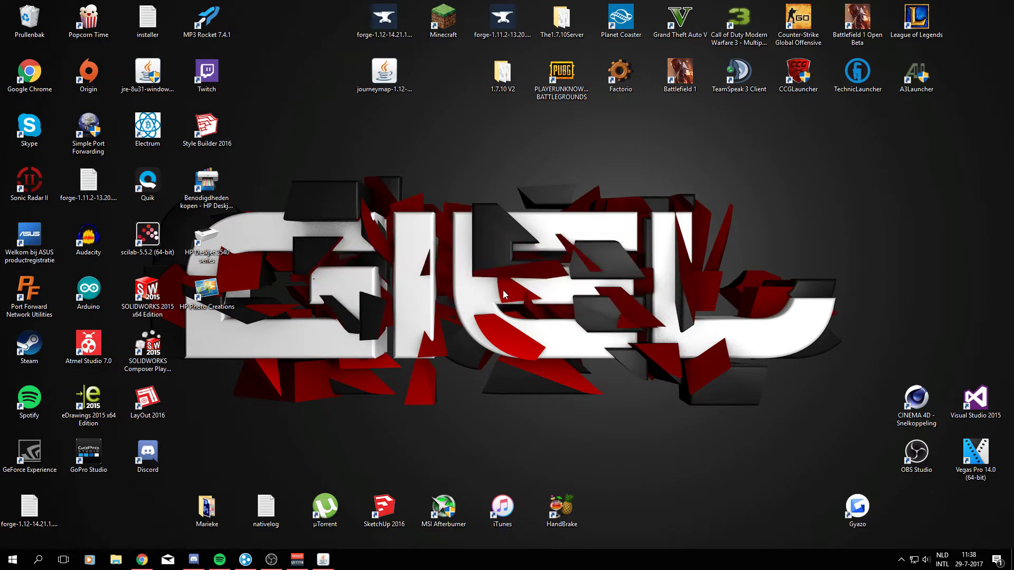
- Start Minecraft once with the forge 1.12-14.21.1.2387 profile and close the game after its main menu loads
{"action": "double_click", "coordinate": [455, 17]}
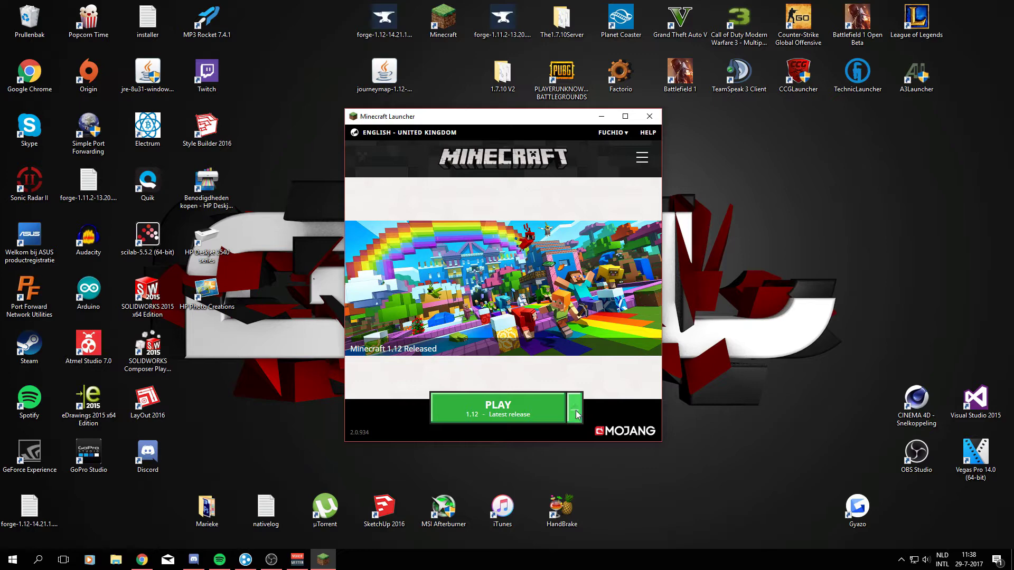
{"action": "left_click", "coordinate": [575, 407]}
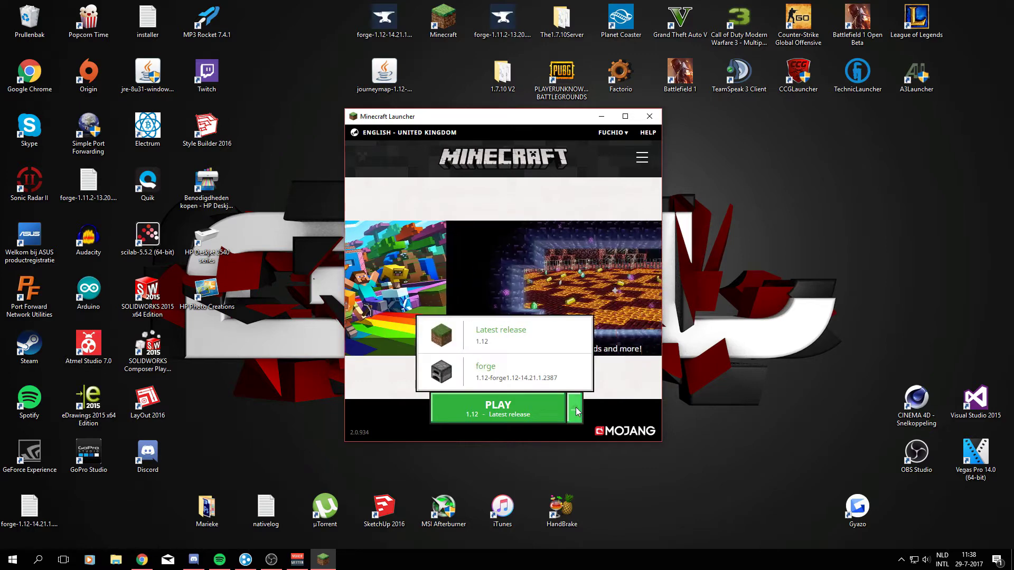
{"action": "left_click", "coordinate": [485, 376]}
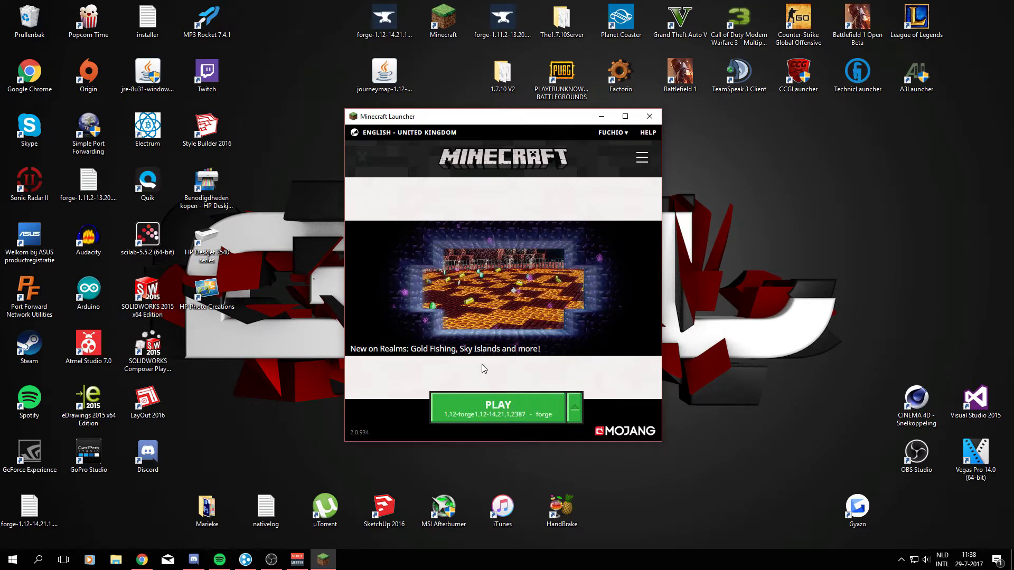
{"action": "left_click", "coordinate": [488, 417]}
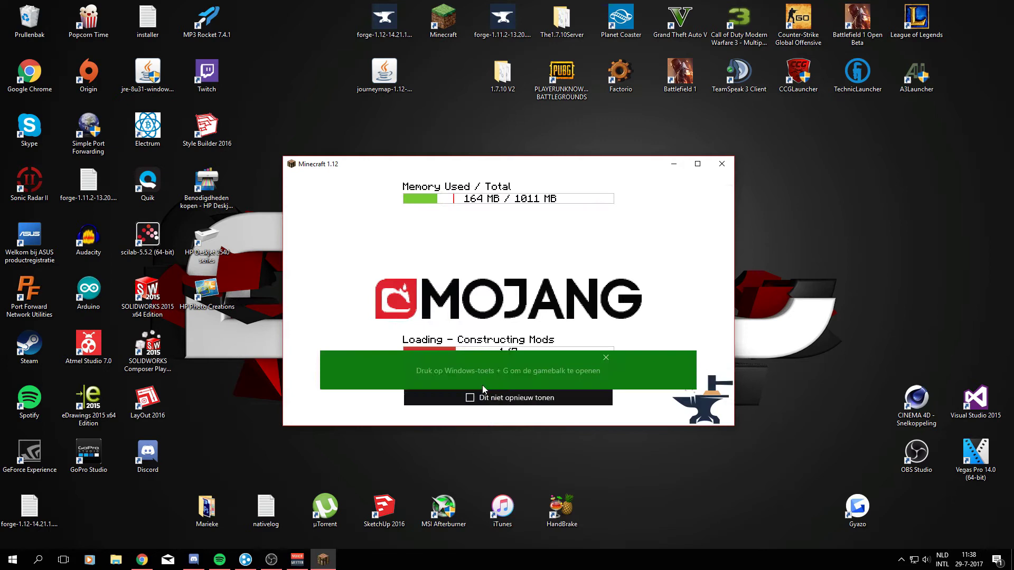
{"action": "left_click", "coordinate": [606, 358]}
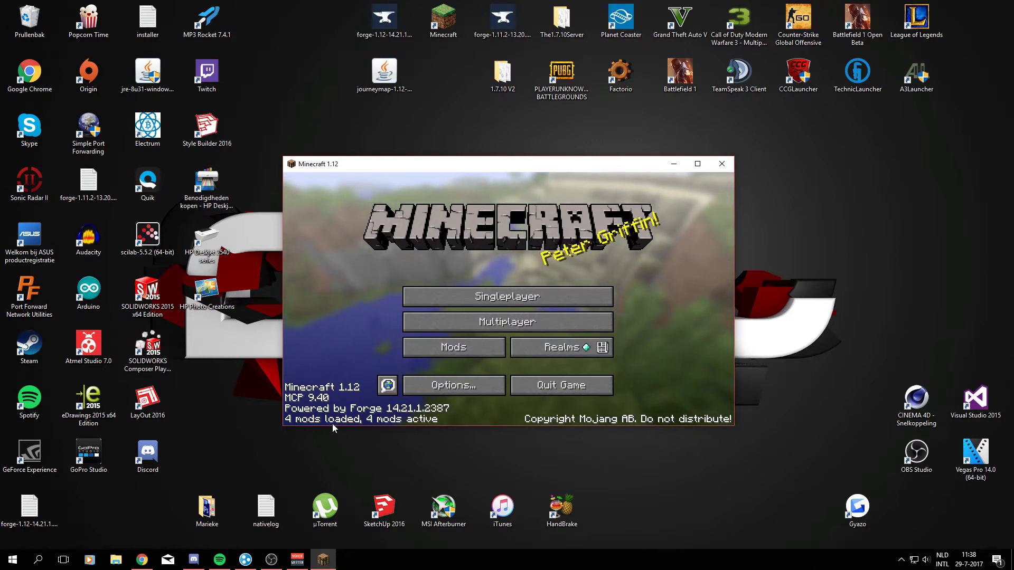
{"action": "left_click", "coordinate": [721, 165]}
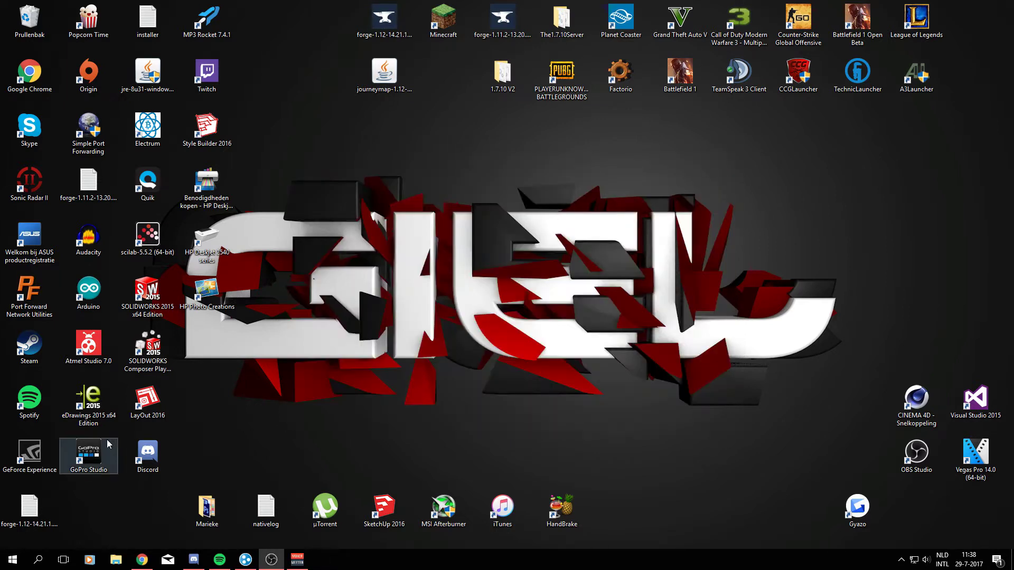
- Search Windows for %appdata% and open the Roaming folder
{"action": "left_click", "coordinate": [46, 559]}
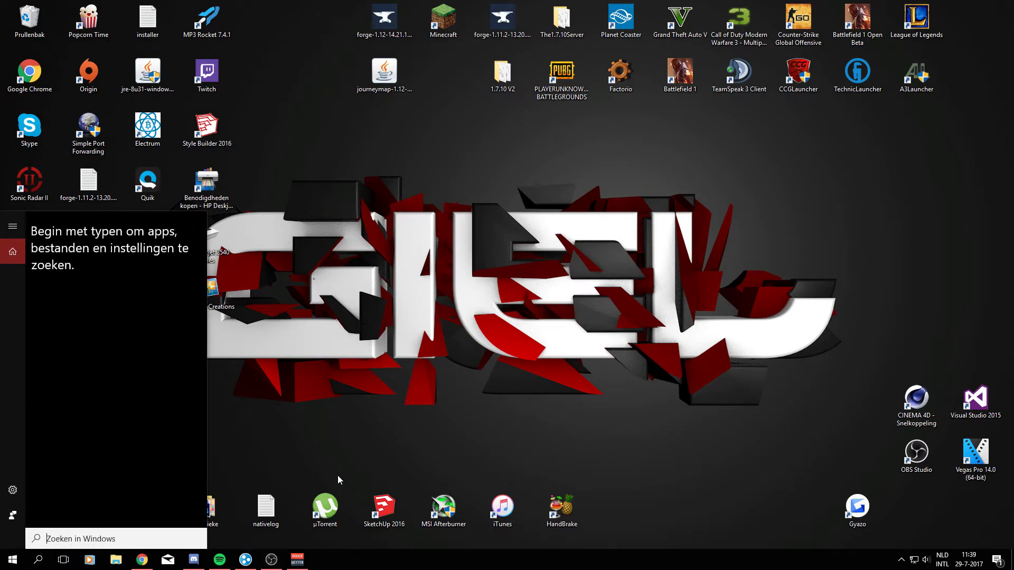
{"action": "type", "text": "%appdata%"}
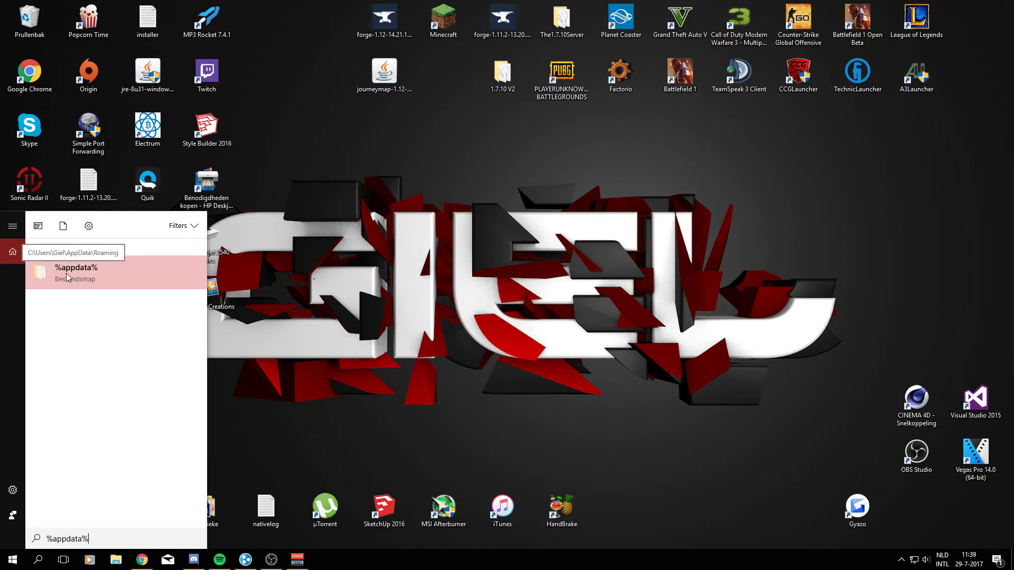
{"action": "left_click", "coordinate": [84, 277]}
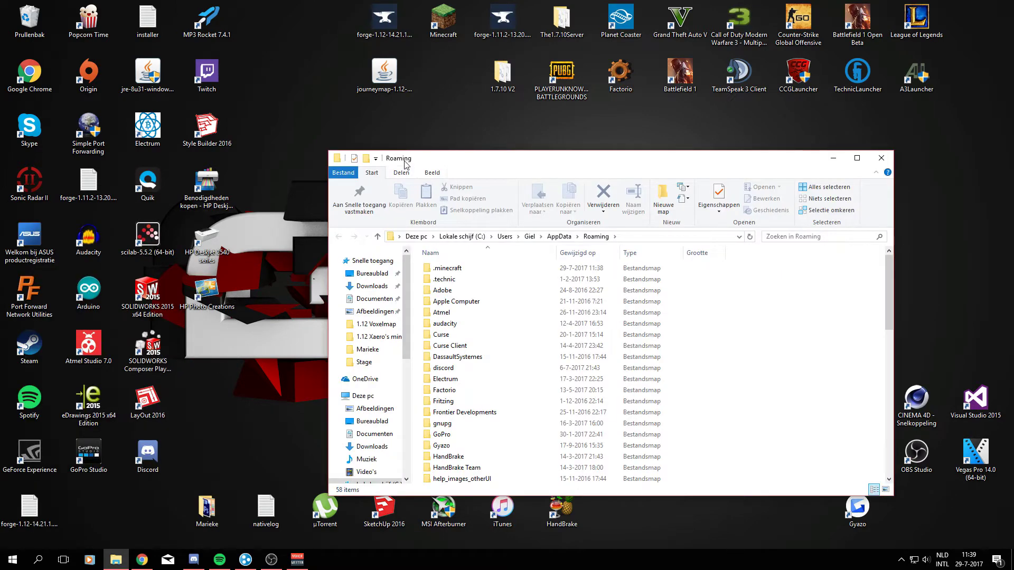
- Move the journeymap-1.12-5.4.9 file from the desktop into the mods folder inside .minecraft and close the folder window
{"action": "left_click_drag", "start_coordinate": [404, 161], "coordinate": [377, 133]}
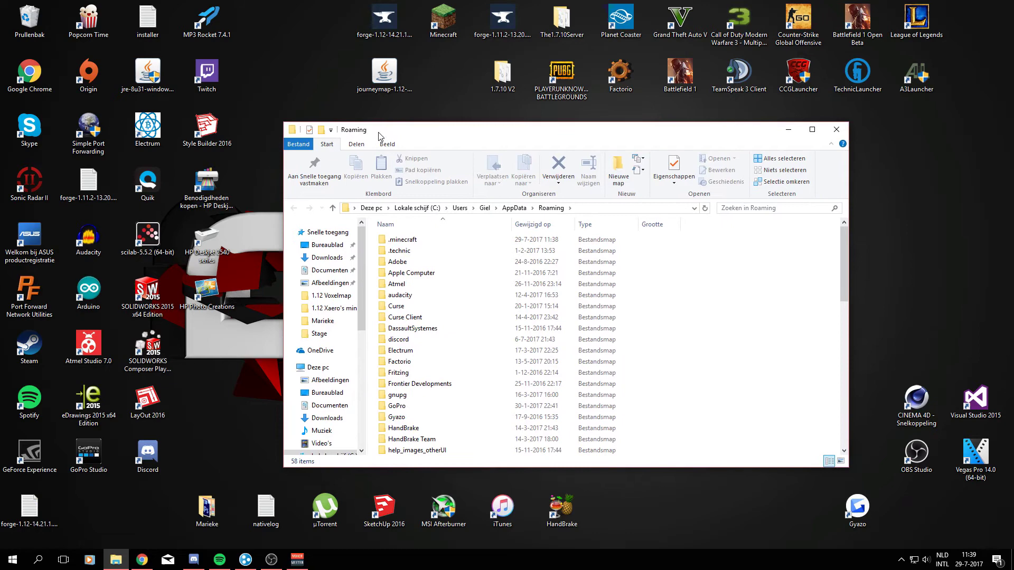
{"action": "left_click", "coordinate": [401, 242]}
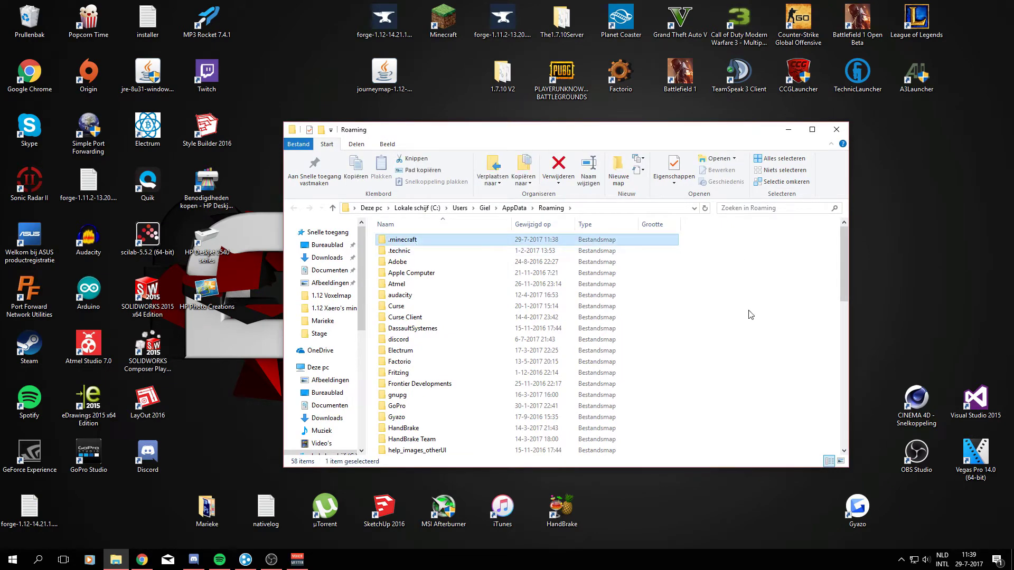
{"action": "double_click", "coordinate": [463, 245]}
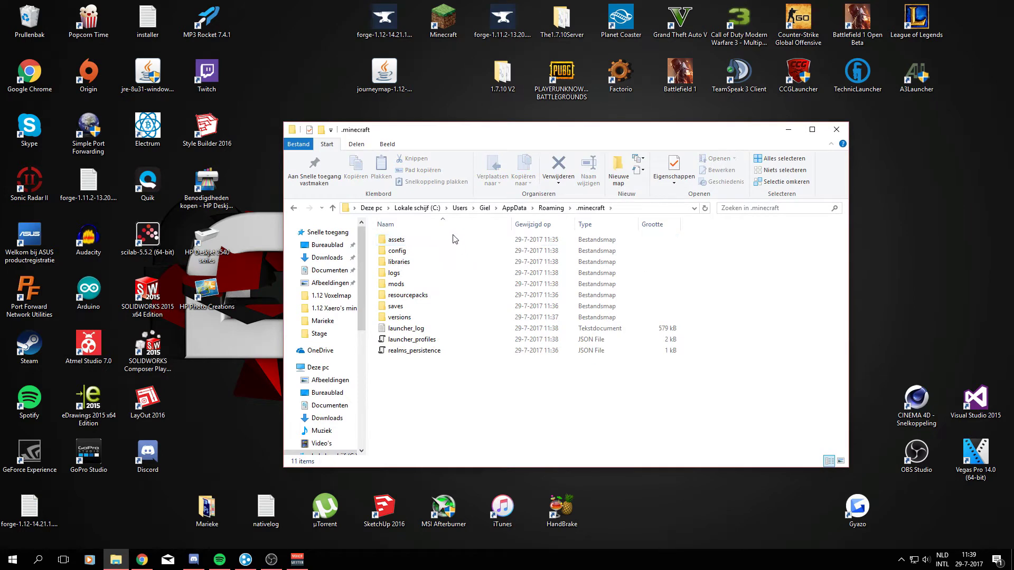
{"action": "left_click", "coordinate": [395, 287]}
{"action": "mouse_move", "coordinate": [402, 291]}
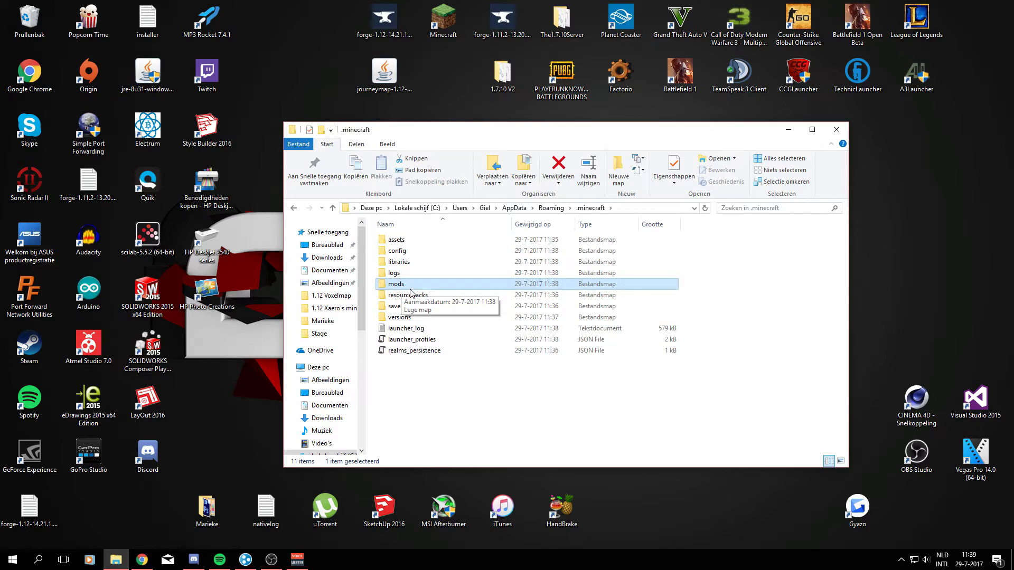
{"action": "left_click", "coordinate": [436, 391]}
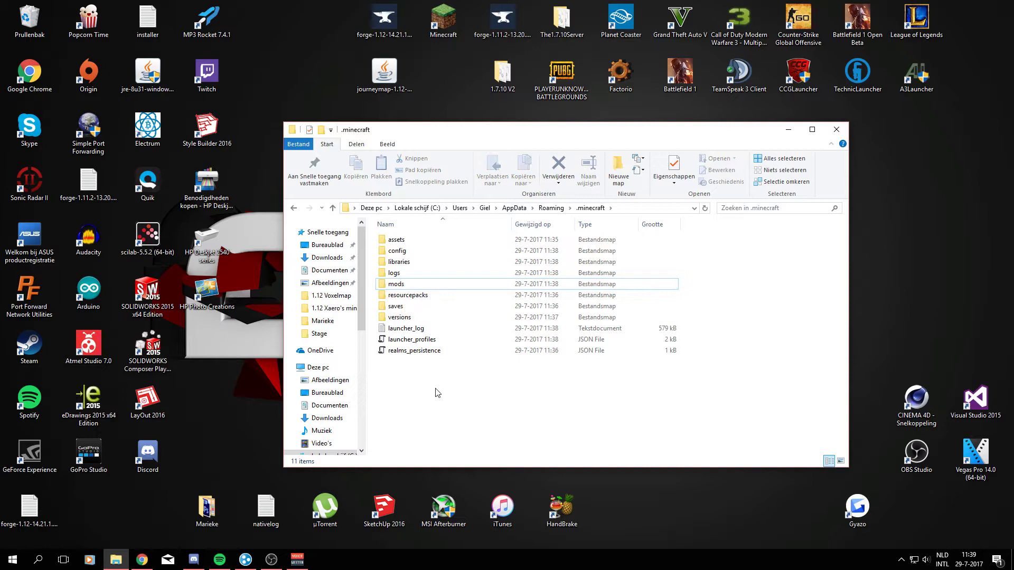
{"action": "left_click", "coordinate": [419, 289]}
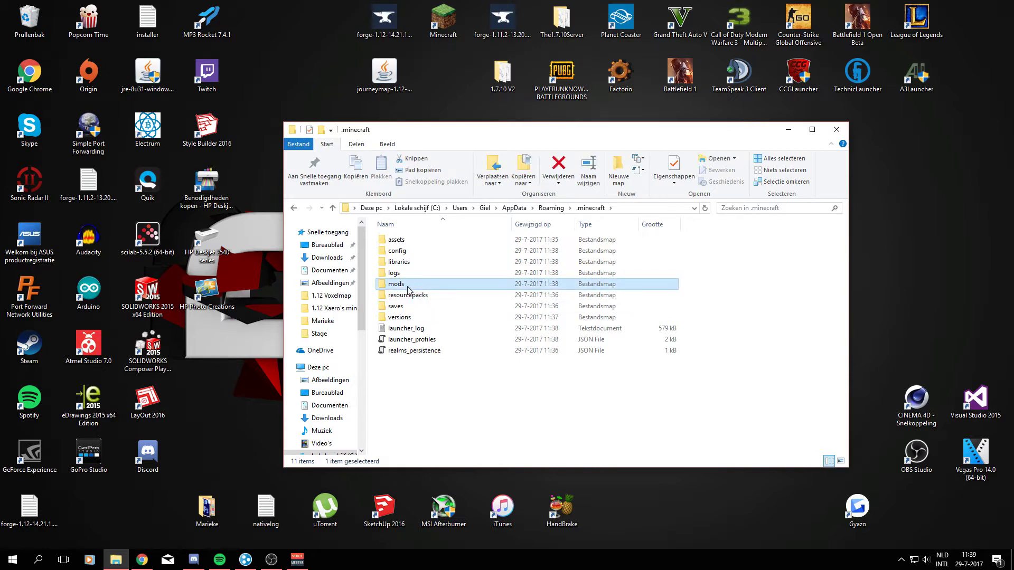
{"action": "double_click", "coordinate": [408, 287]}
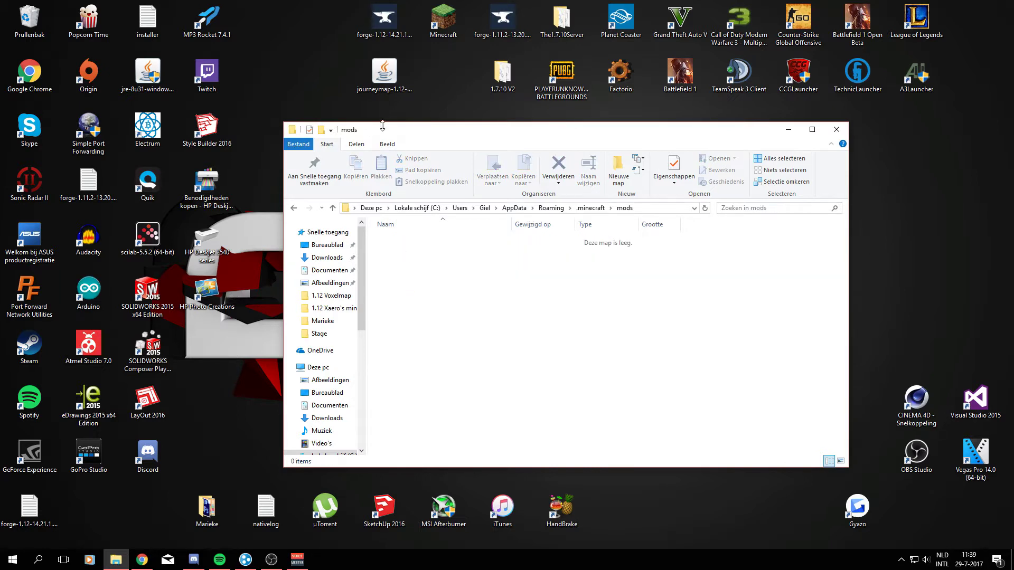
{"action": "left_click_drag", "start_coordinate": [385, 75], "coordinate": [417, 254]}
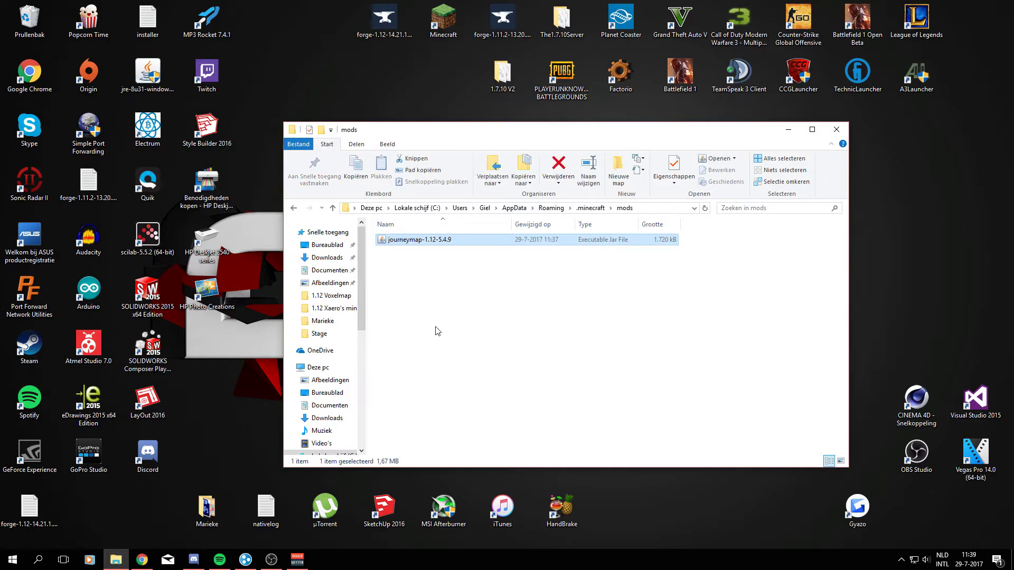
{"action": "left_click", "coordinate": [836, 130]}
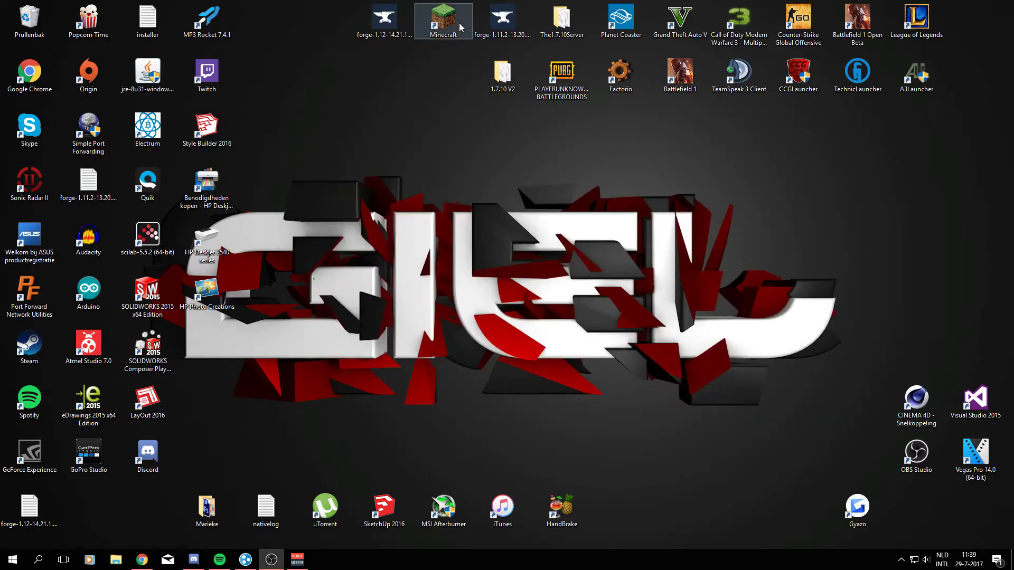
- Launch Minecraft with the 1.12-forge1.12-14.21.1.2387 profile and enter a singleplayer world
{"action": "double_click", "coordinate": [459, 23]}
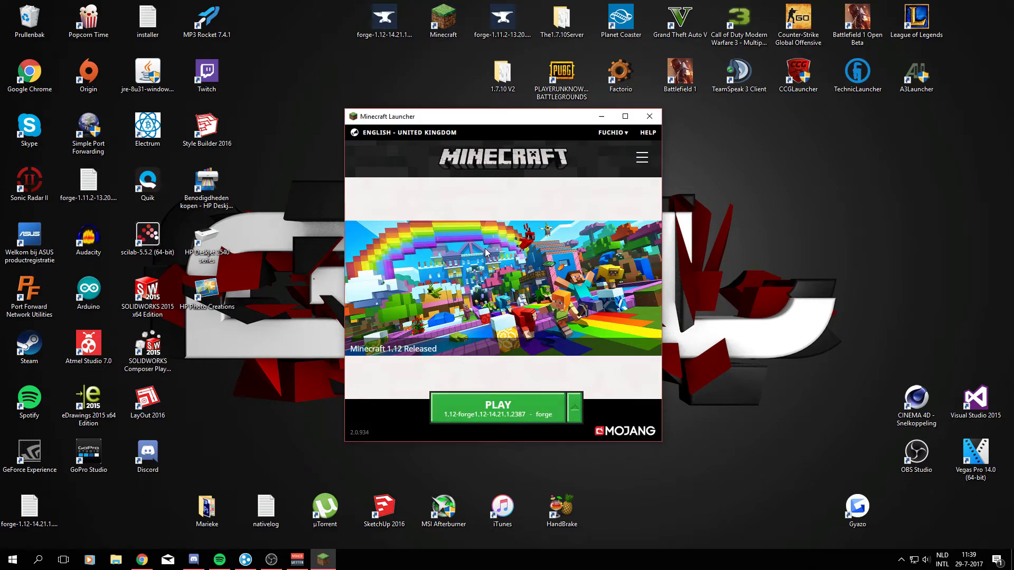
{"action": "left_click", "coordinate": [504, 408]}
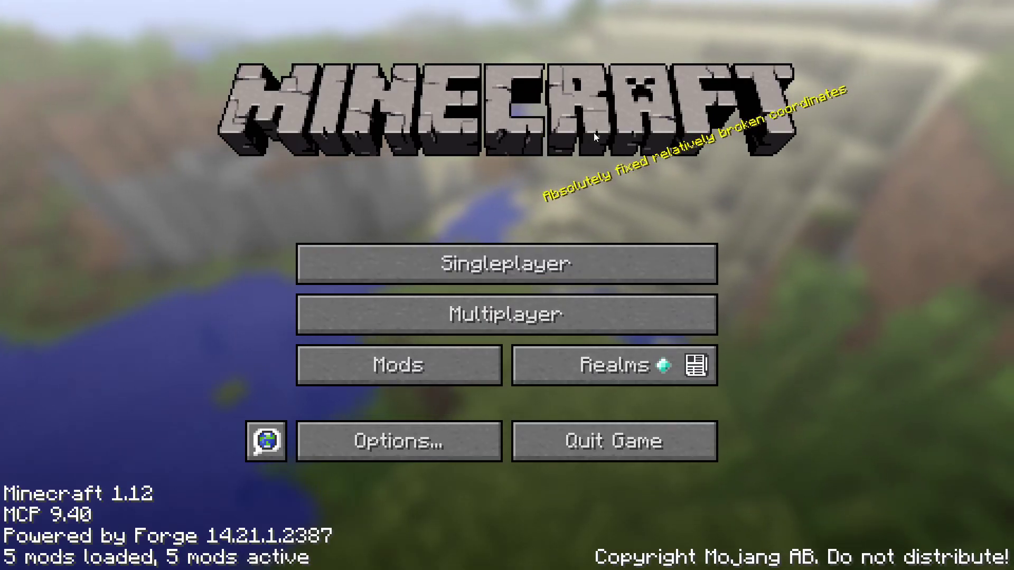
{"action": "left_click", "coordinate": [528, 267]}
{"action": "left_click", "coordinate": [610, 465]}
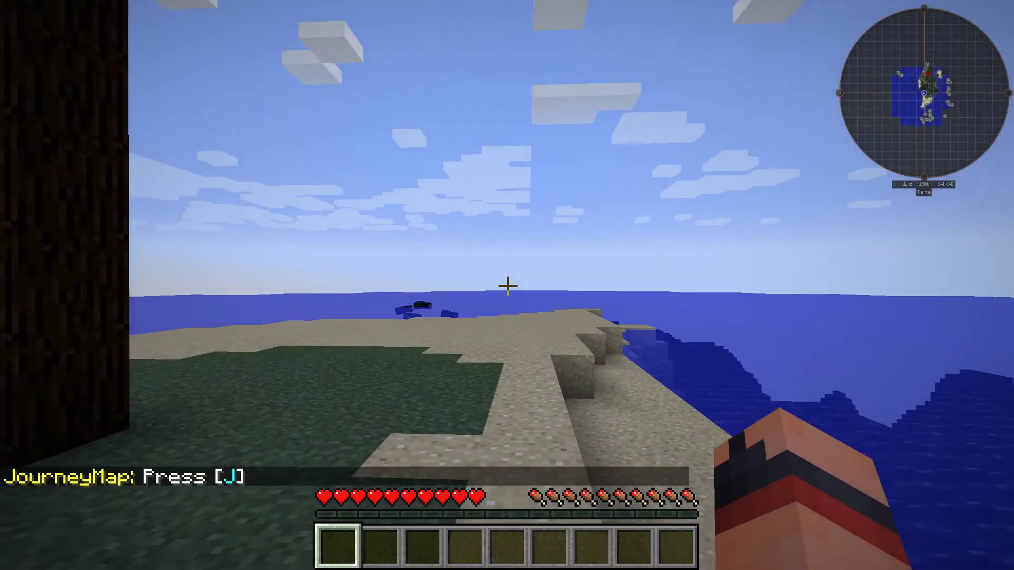
- Walk through the forest and back to the beach to examine how the JourneyMap minimap tracks the surroundings
{"action": "key", "text": "w"}
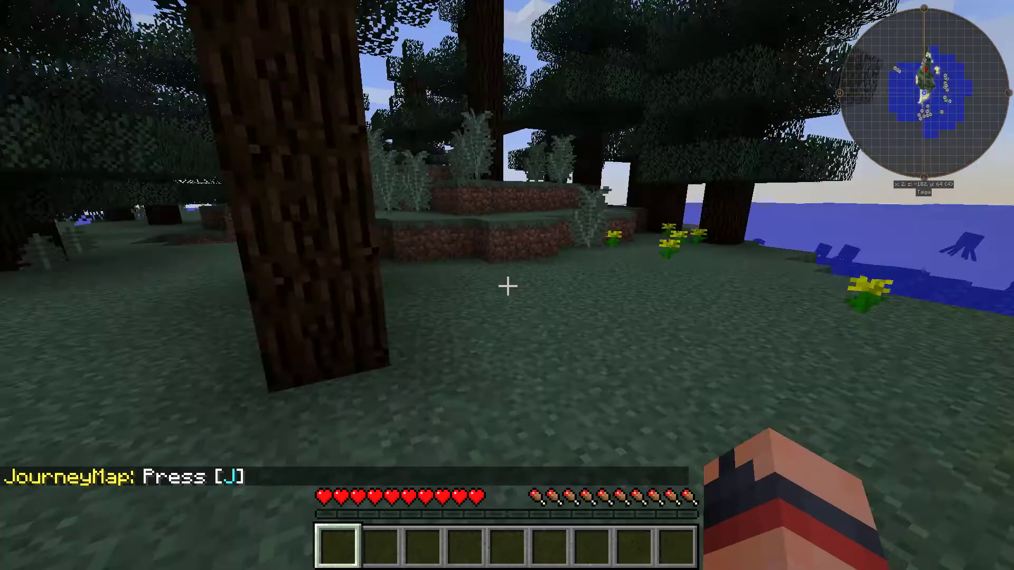
{"action": "key", "text": "w"}
{"action": "key", "text": "w"}
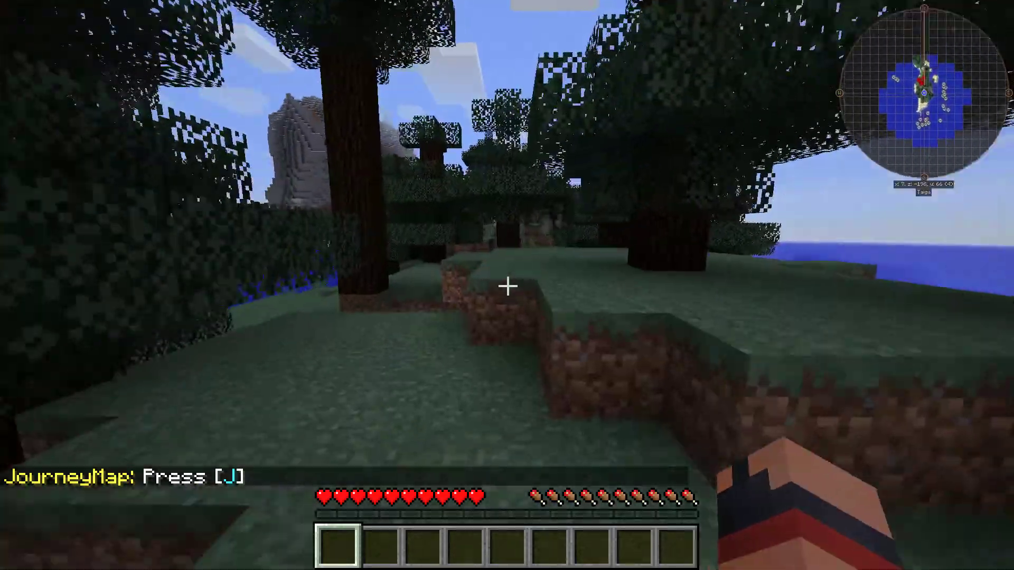
{"action": "key", "text": "w"}
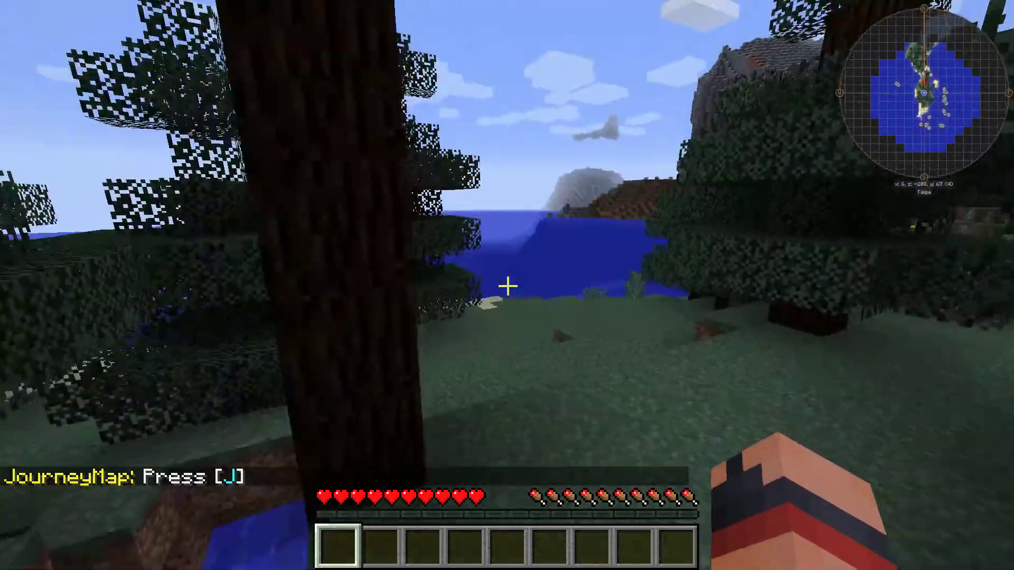
{"action": "key", "text": "w"}
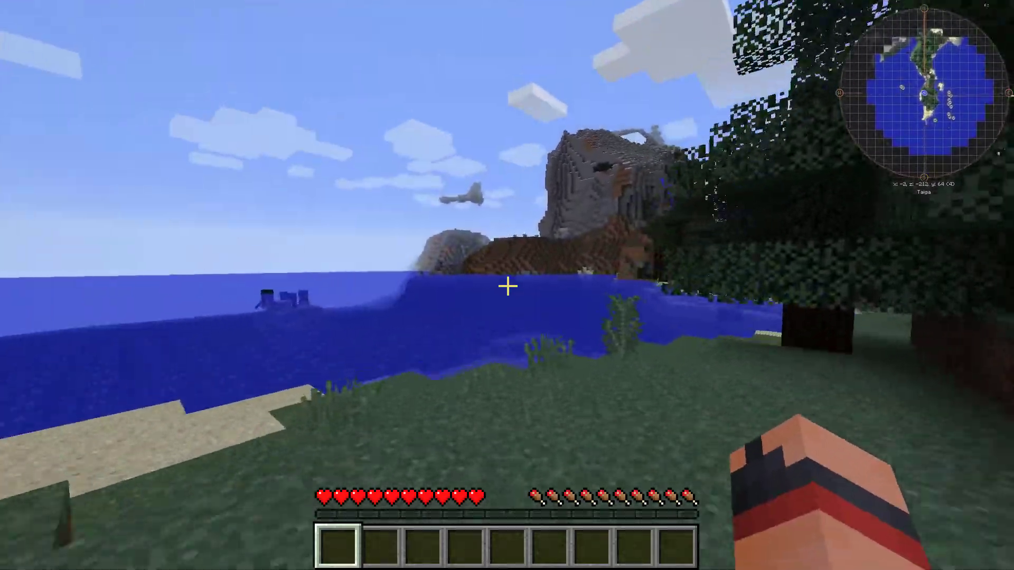
{"action": "key", "text": "w"}
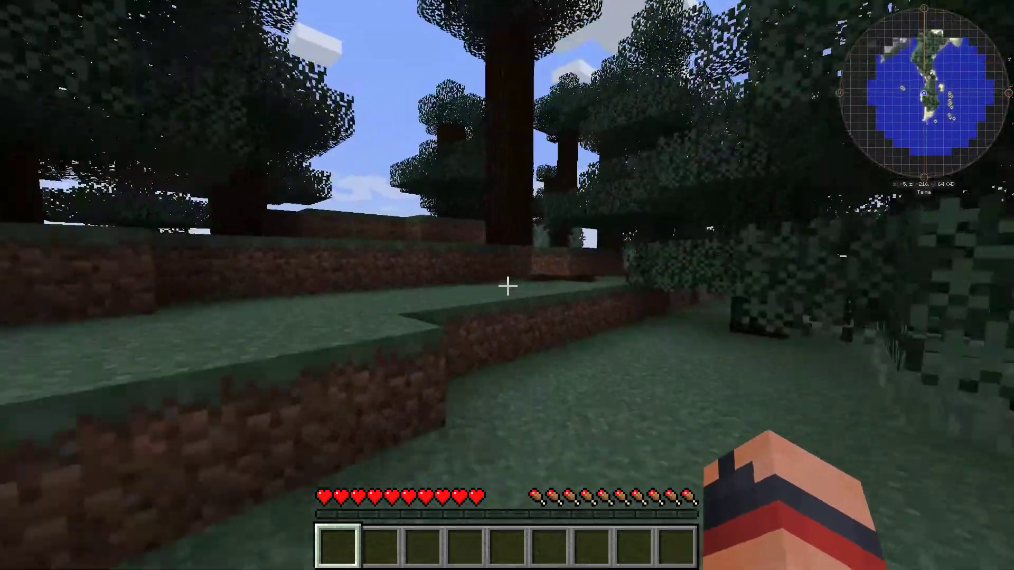
{"action": "key", "text": "w"}
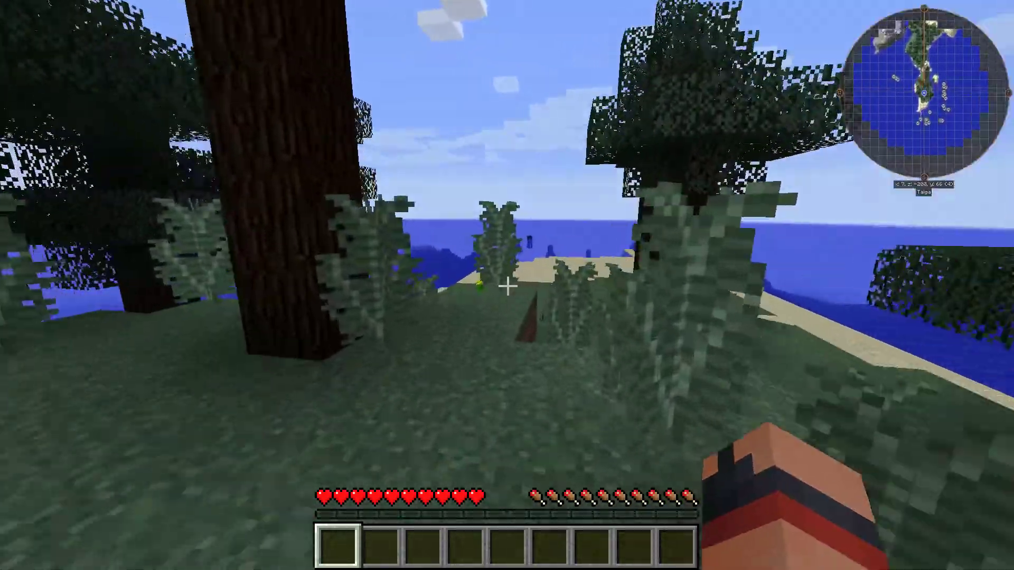
{"action": "key", "text": "w"}
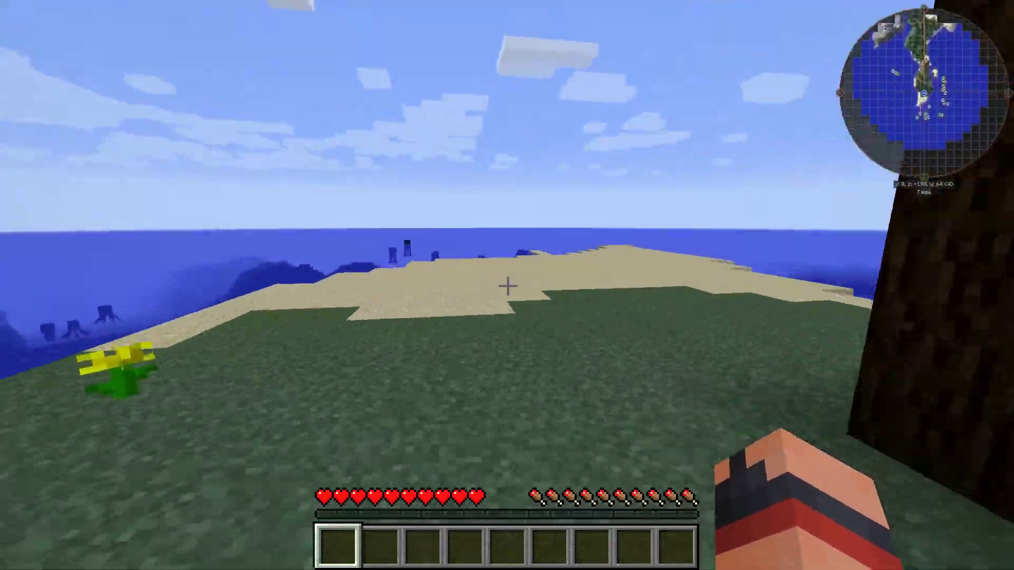
{"action": "key", "text": "w"}
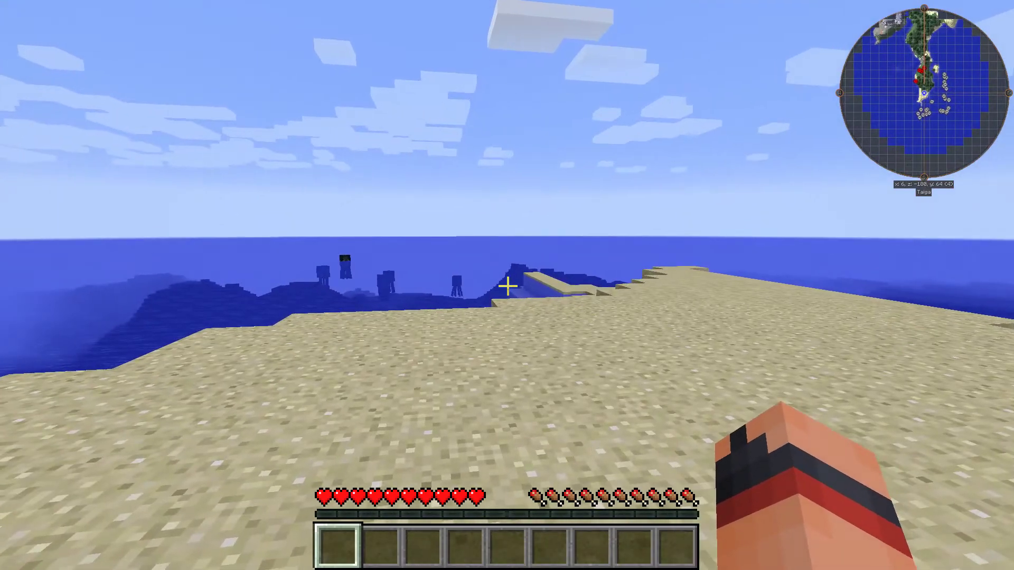
{"action": "mouse_move", "coordinate": [508, 286]}
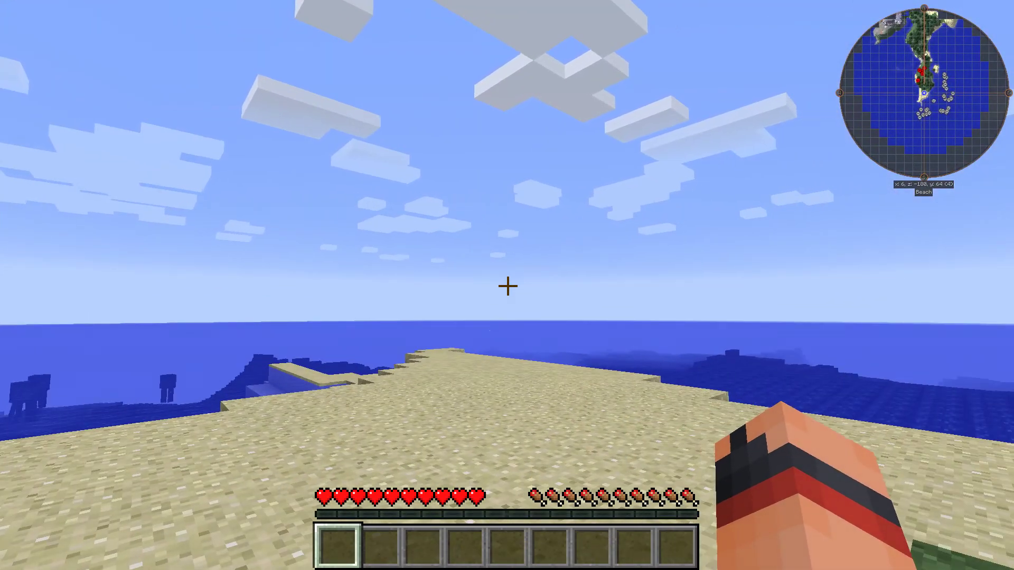
{"action": "key", "text": "b"}
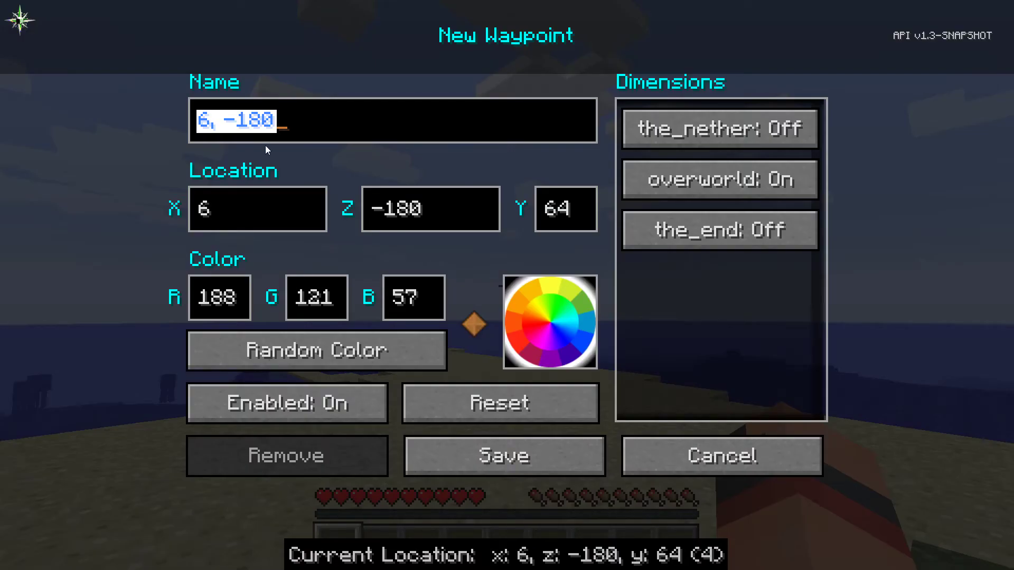
{"action": "key", "text": "Escape"}
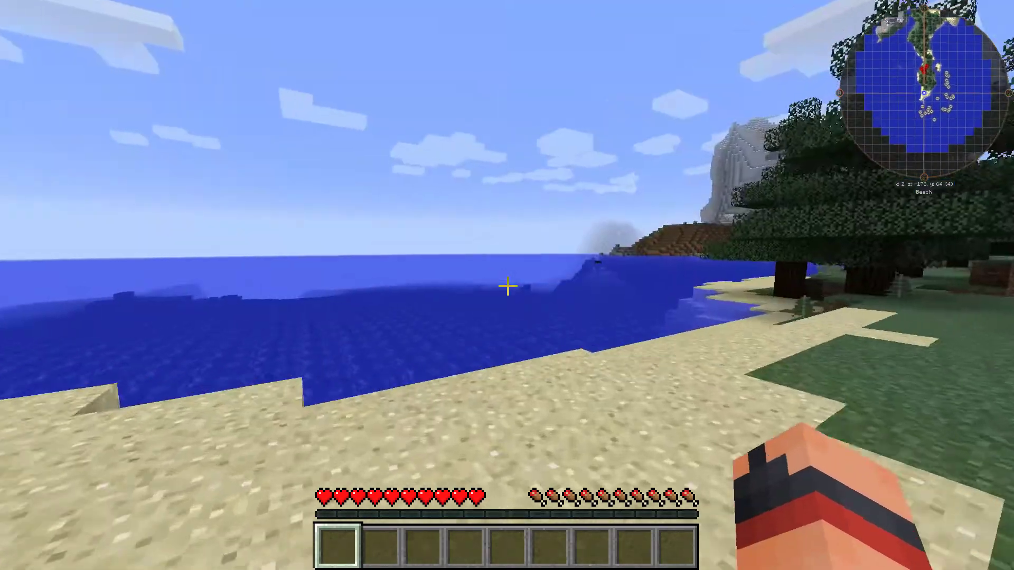
- Walk into the forest and save a green waypoint named Home at X 8, Z -209, Y 67
{"action": "key", "text": "w"}
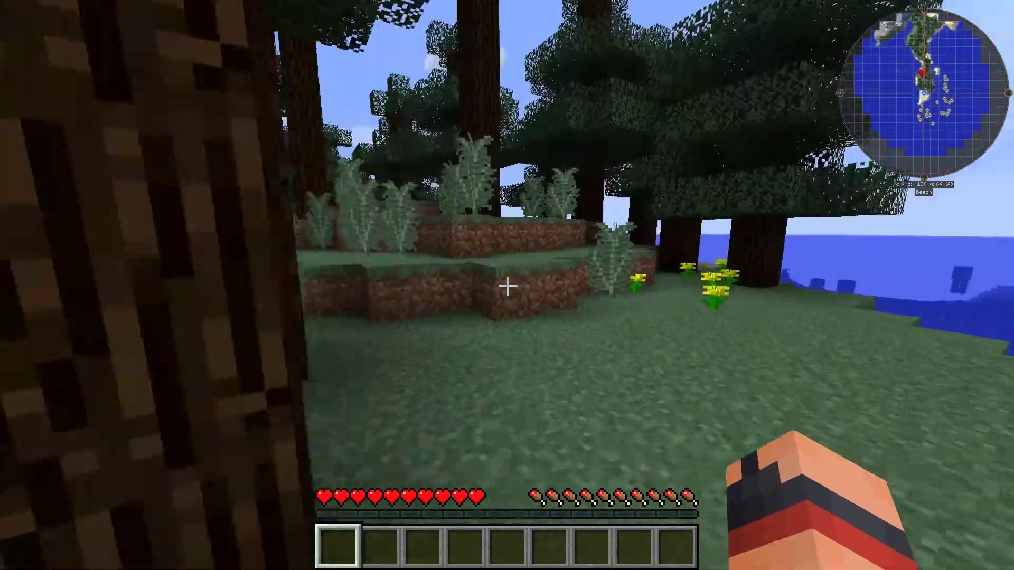
{"action": "key", "text": "w"}
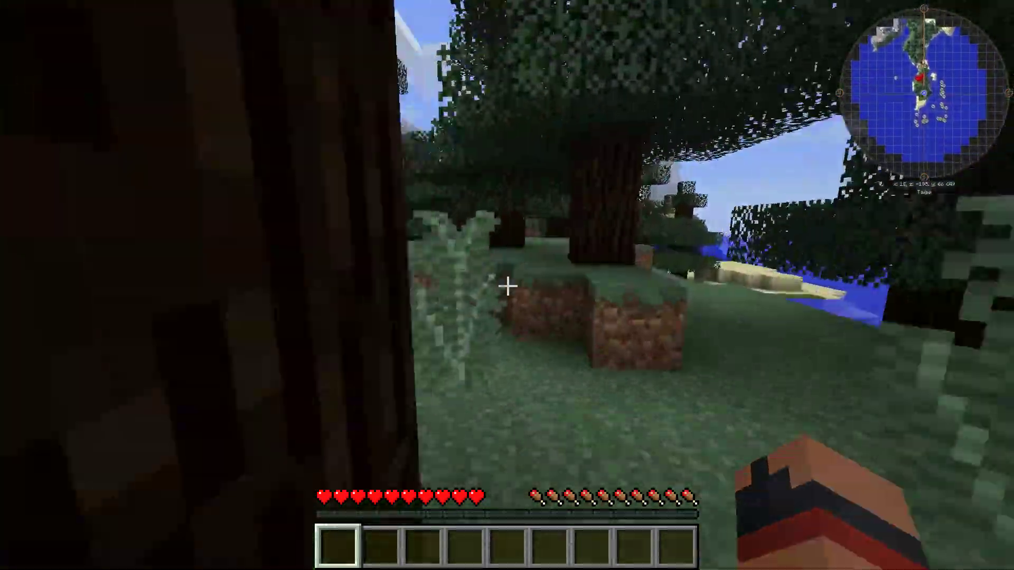
{"action": "key", "text": "w"}
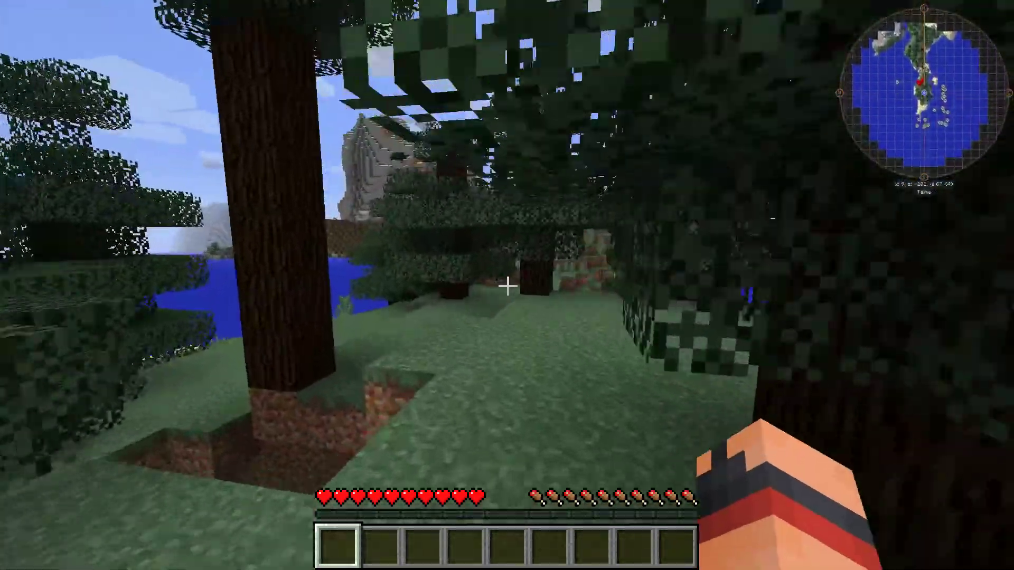
{"action": "key", "text": "w"}
{"action": "key", "text": "b"}
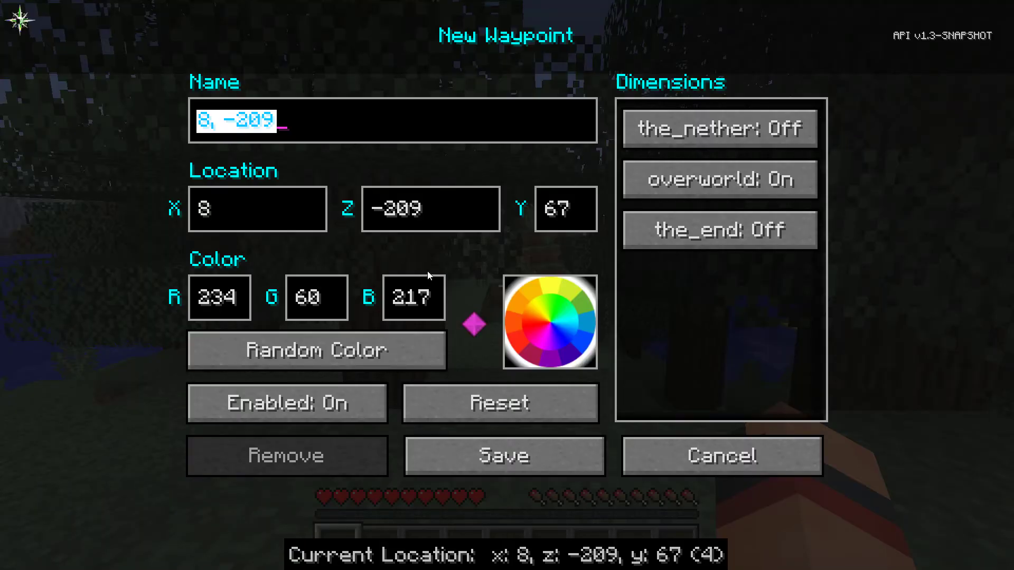
{"action": "type", "text": "Home"}
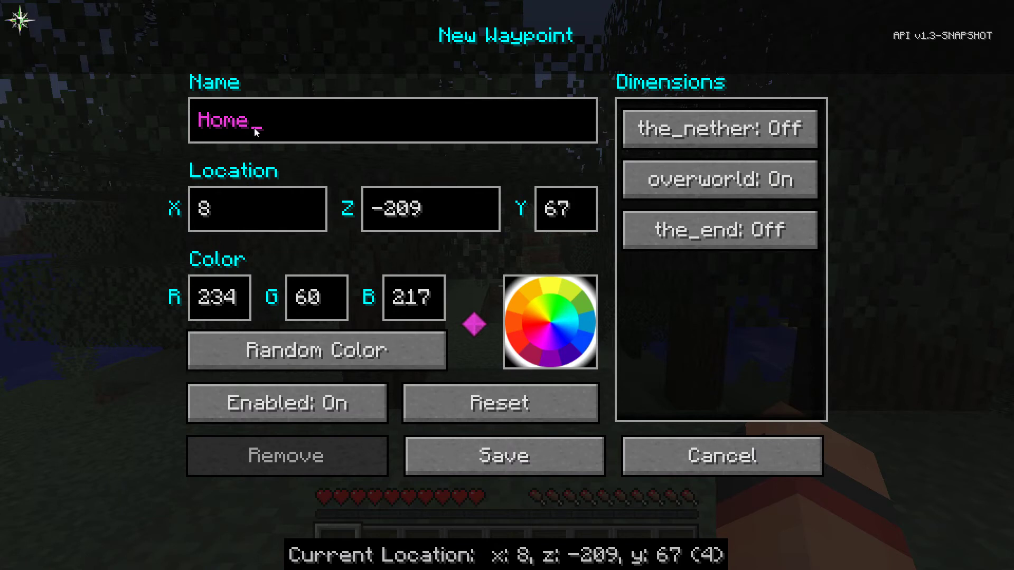
{"action": "left_click", "coordinate": [553, 303]}
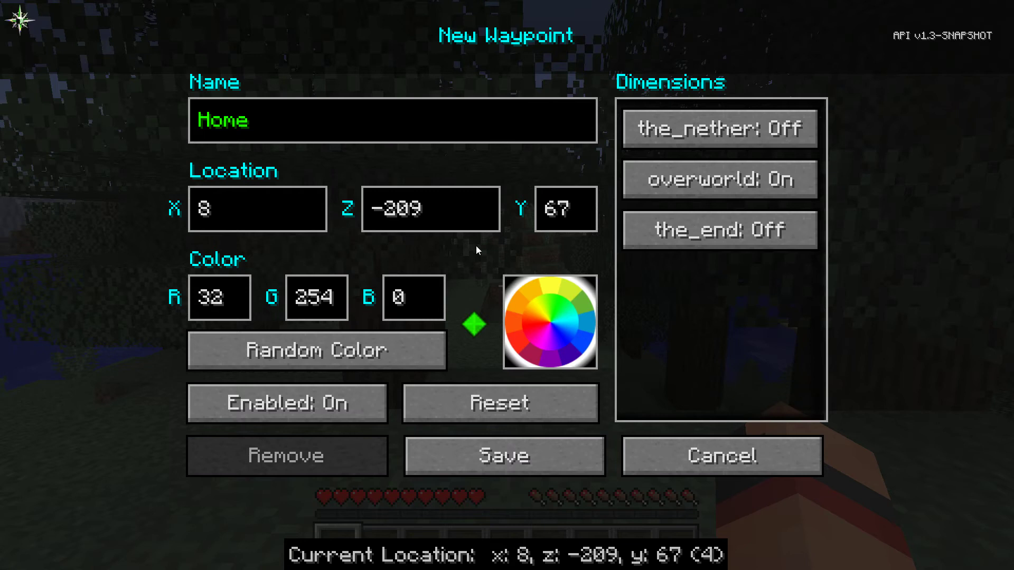
{"action": "left_click", "coordinate": [582, 458]}
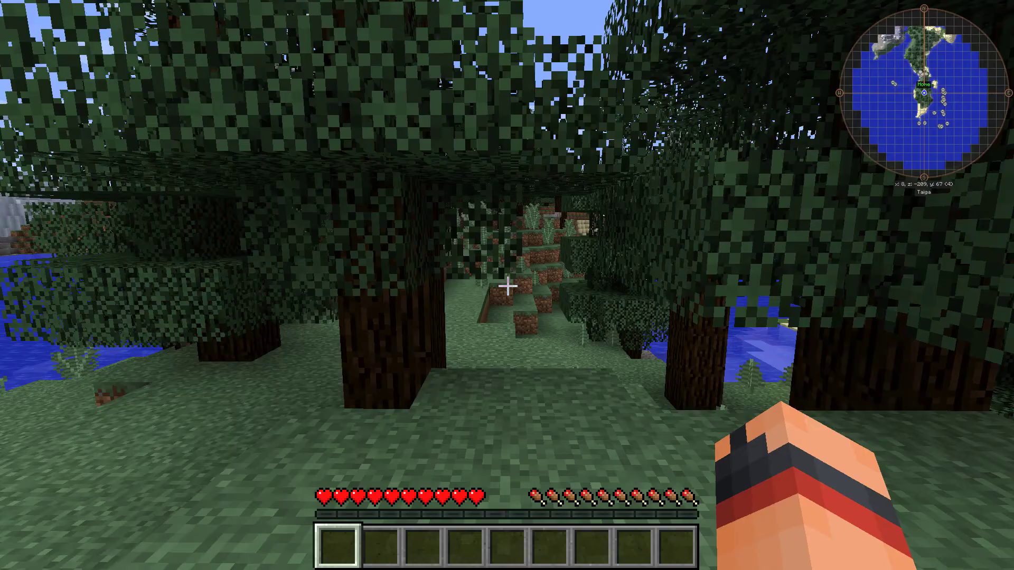
- Walk around the Home waypoint to examine its beam in the world and its marker on the minimap
{"action": "key", "text": "w"}
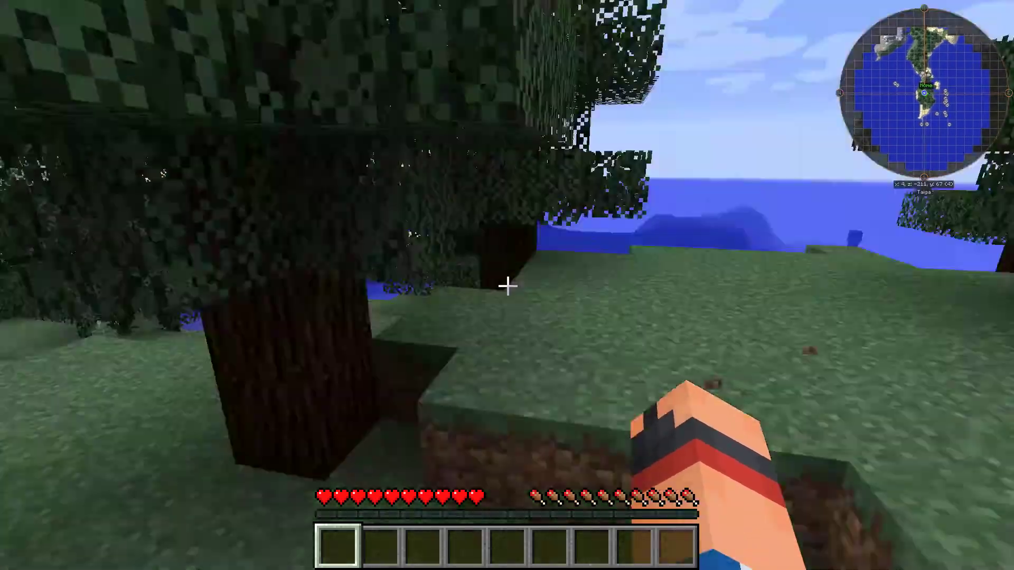
{"action": "key", "text": "w"}
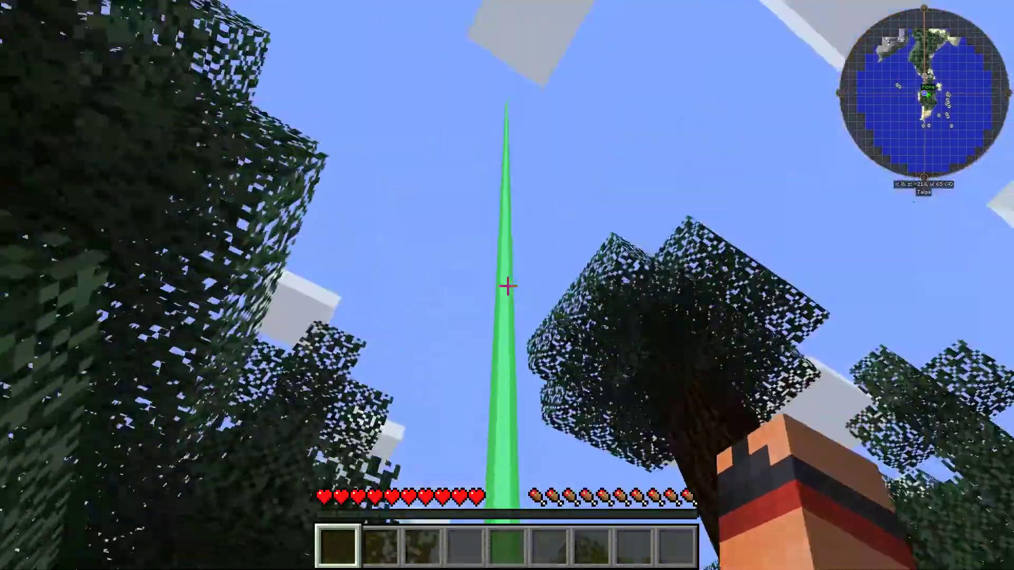
{"action": "key", "text": "w"}
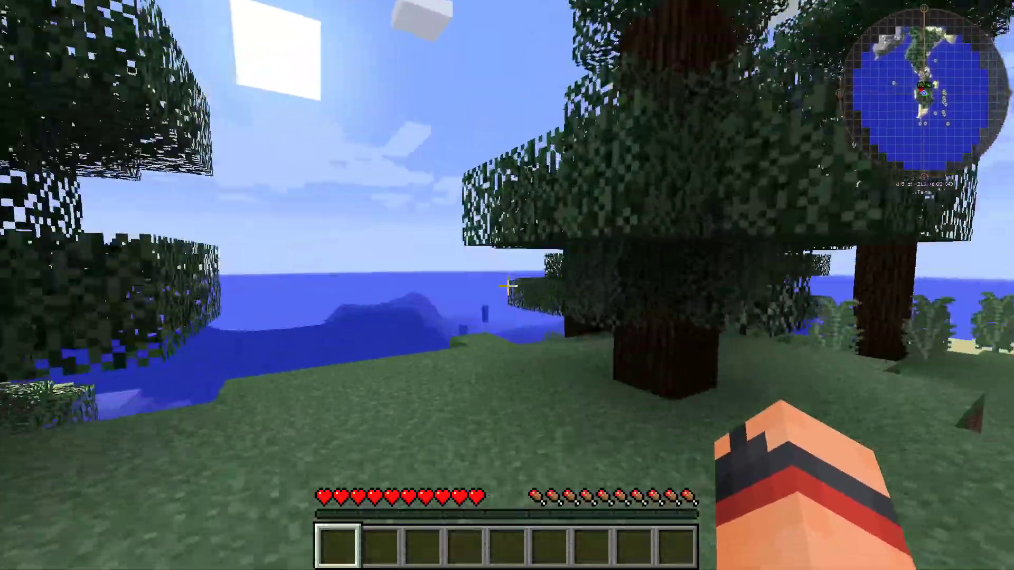
{"action": "key", "text": "w"}
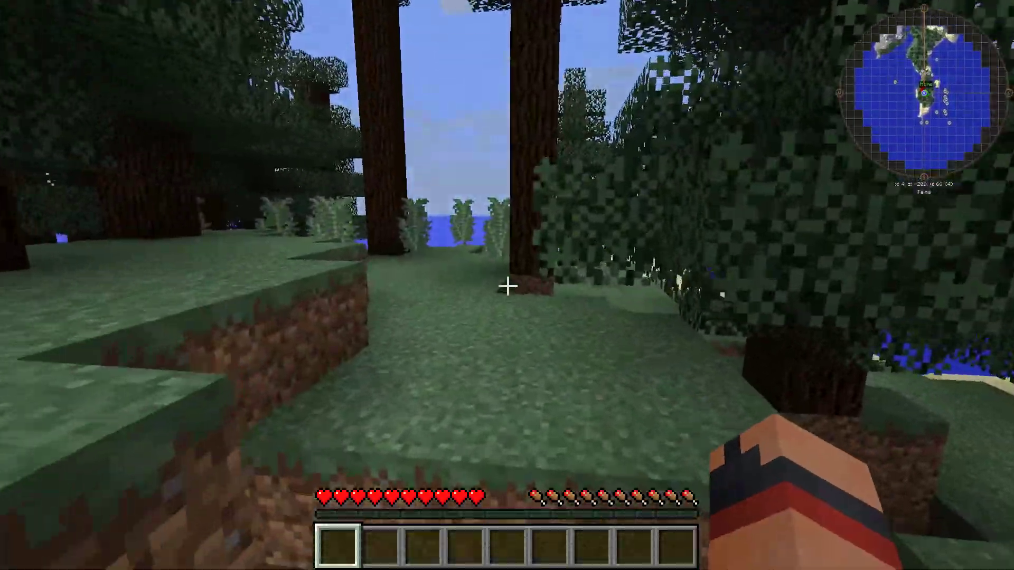
{"action": "key", "text": "w"}
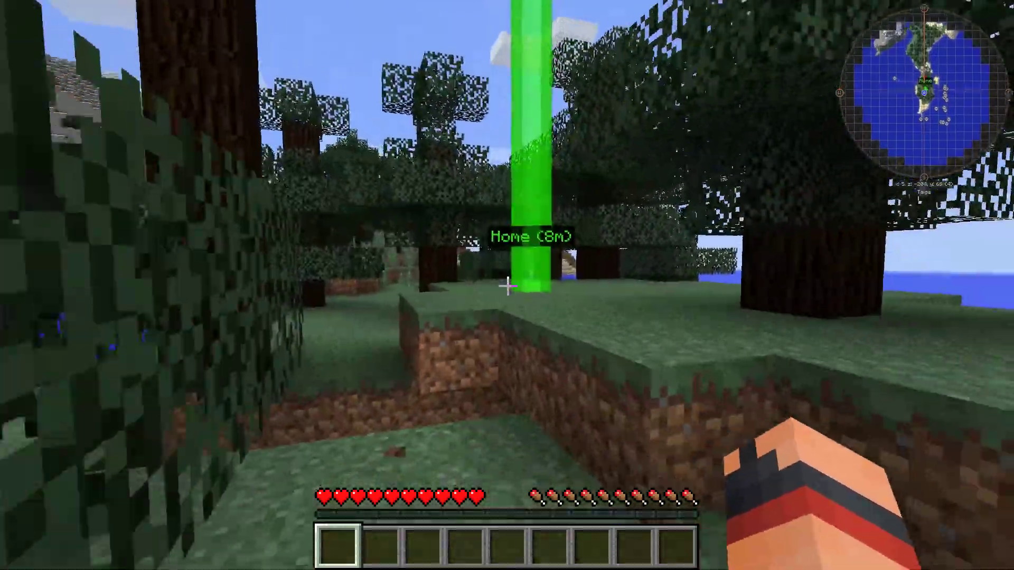
- Walk from the Home waypoint north through the forest, past the sheep, to the shoreline to examine how the minimap tracks the movement
{"action": "key", "text": "w"}
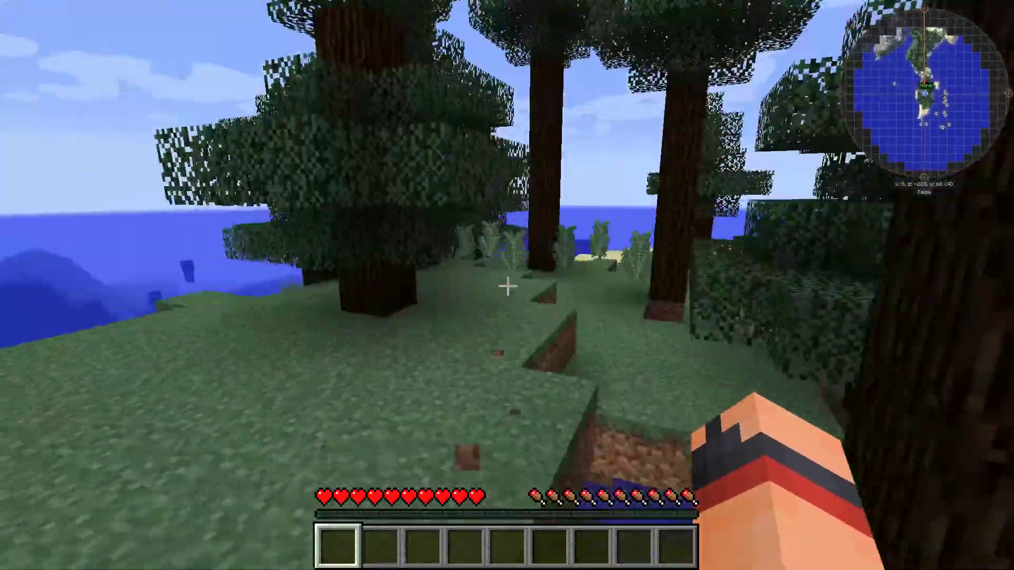
{"action": "key", "text": "w"}
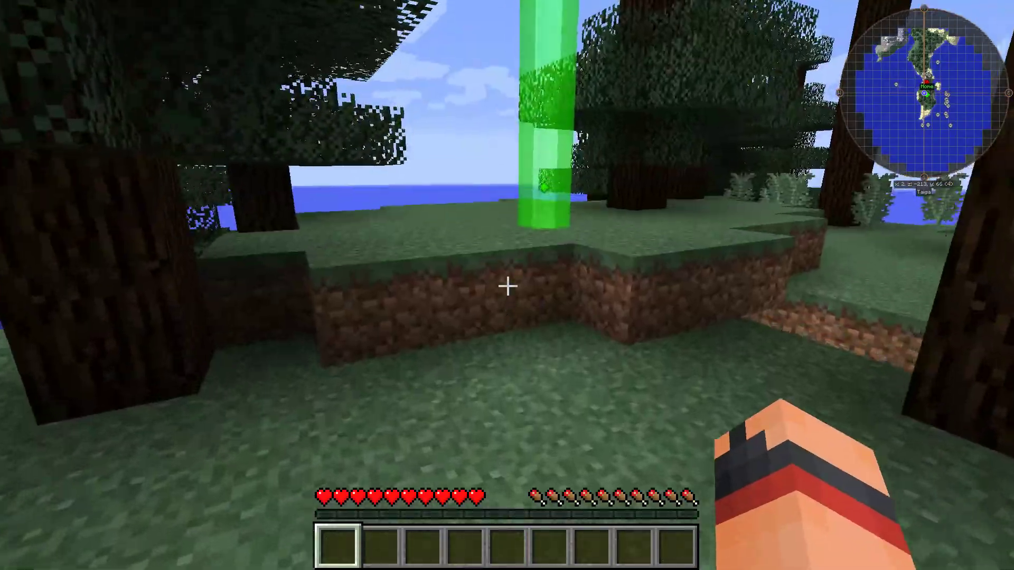
{"action": "key", "text": "w"}
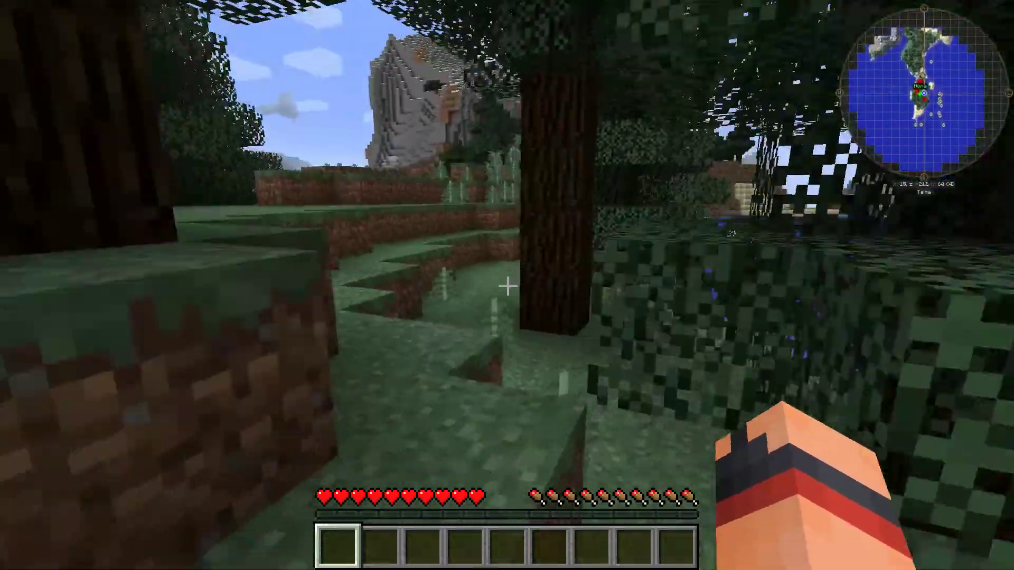
{"action": "key", "text": "w"}
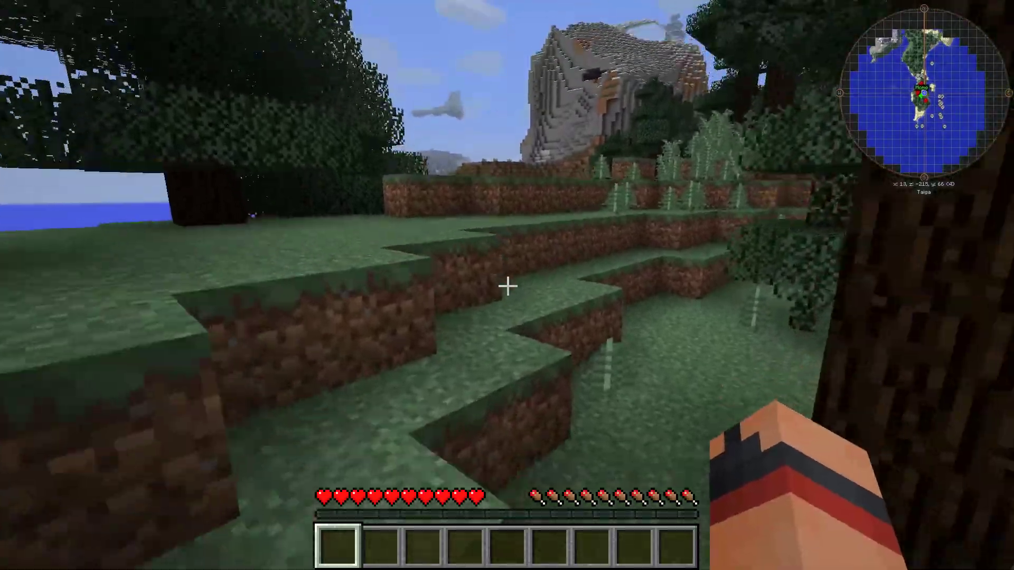
{"action": "key", "text": "w"}
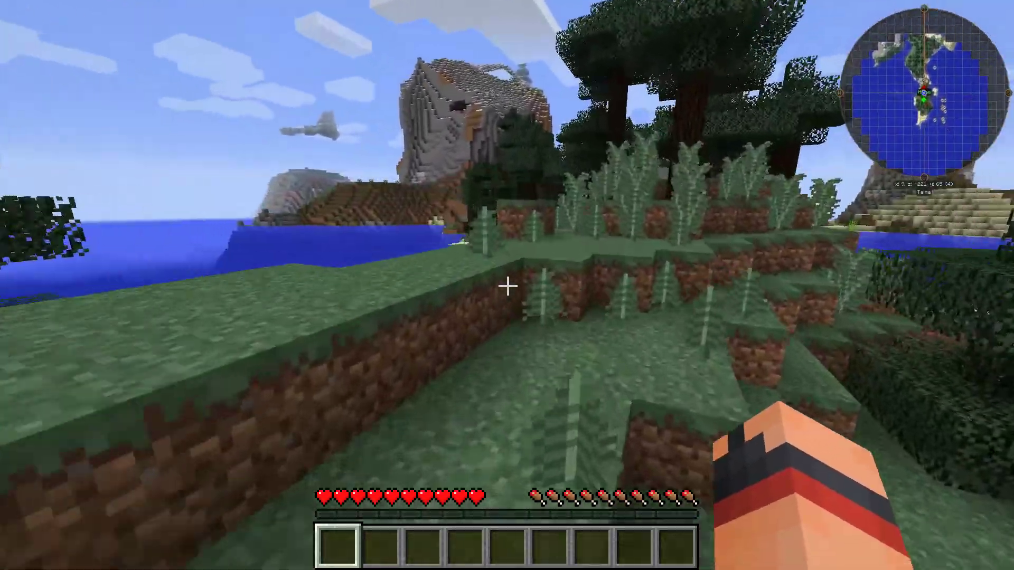
{"action": "key", "text": "w"}
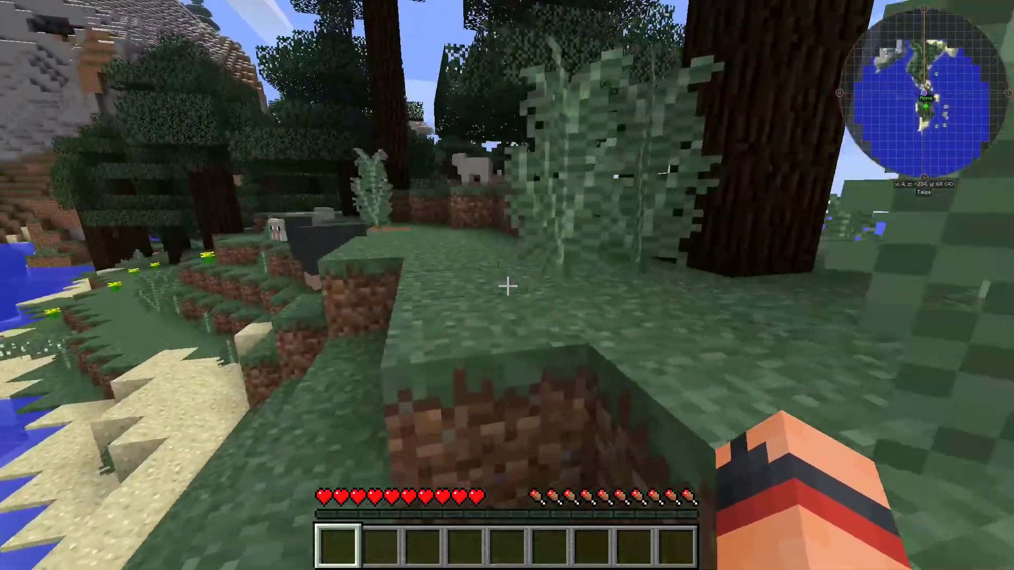
{"action": "key", "text": "w"}
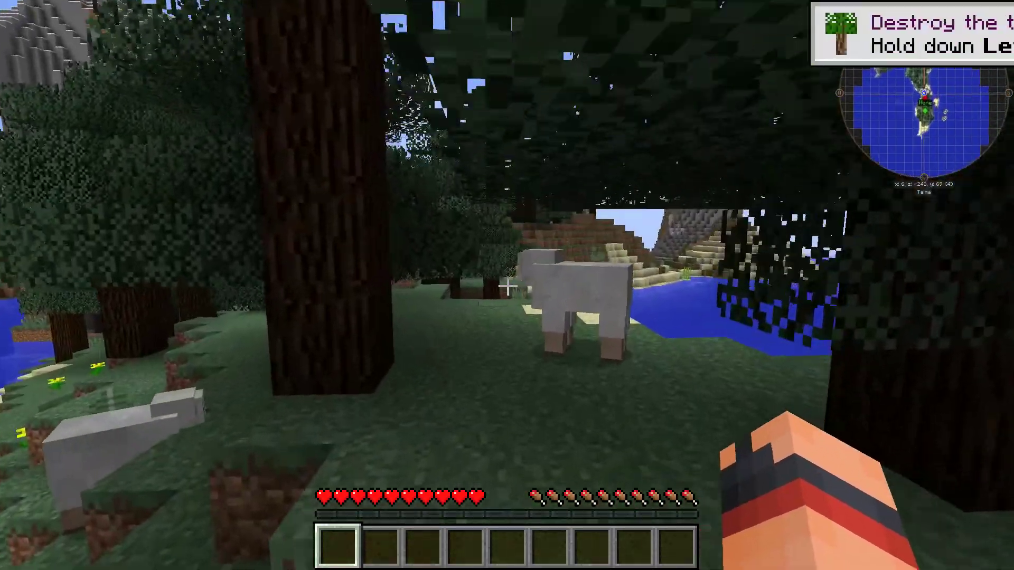
{"action": "key", "text": "w"}
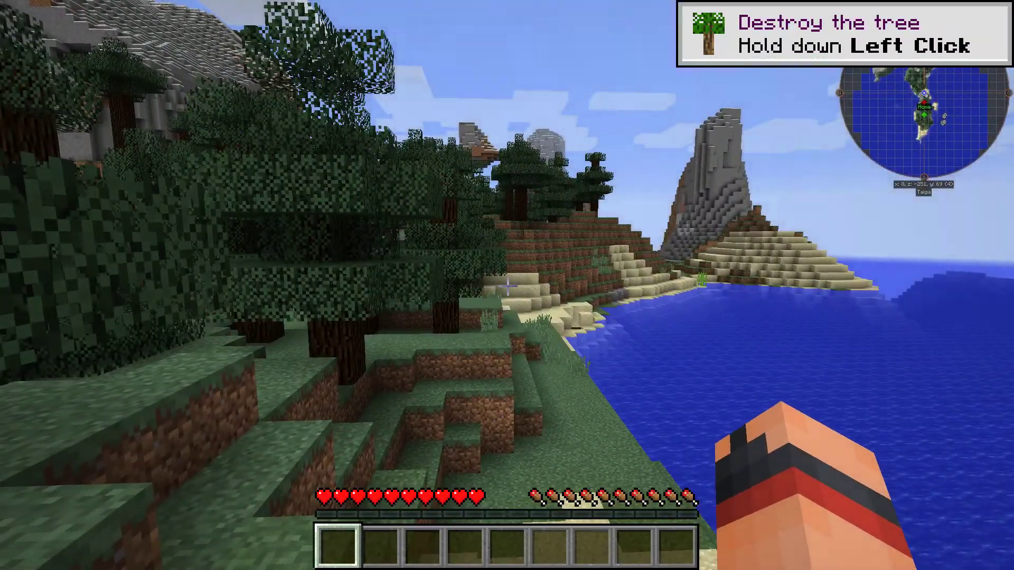
- Look up the JourneyMap key bindings in the game's control settings, including those for creating waypoints and the fullscreen map
{"action": "key", "text": "Escape"}
{"action": "left_click", "coordinate": [478, 338]}
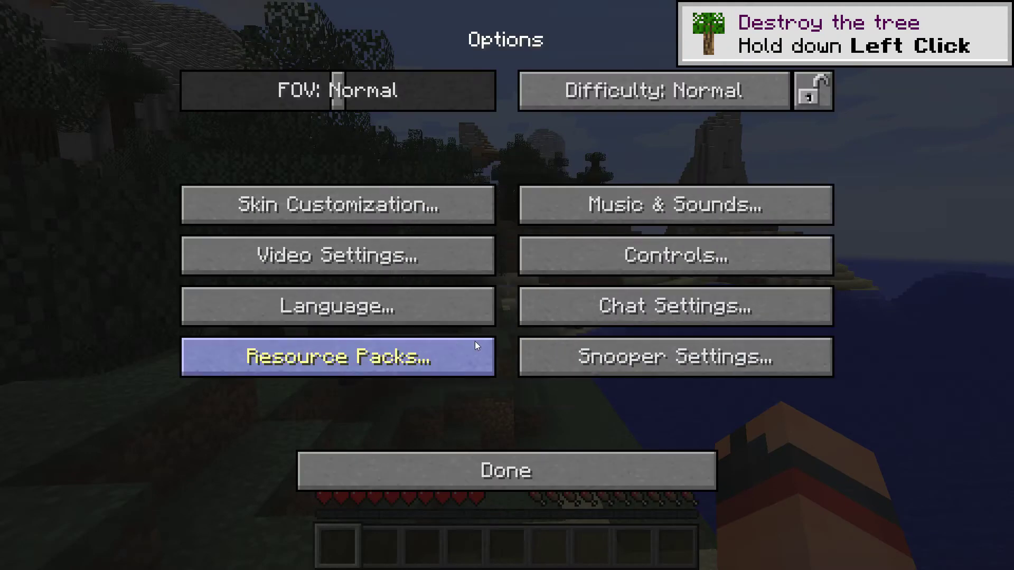
{"action": "left_click", "coordinate": [601, 254]}
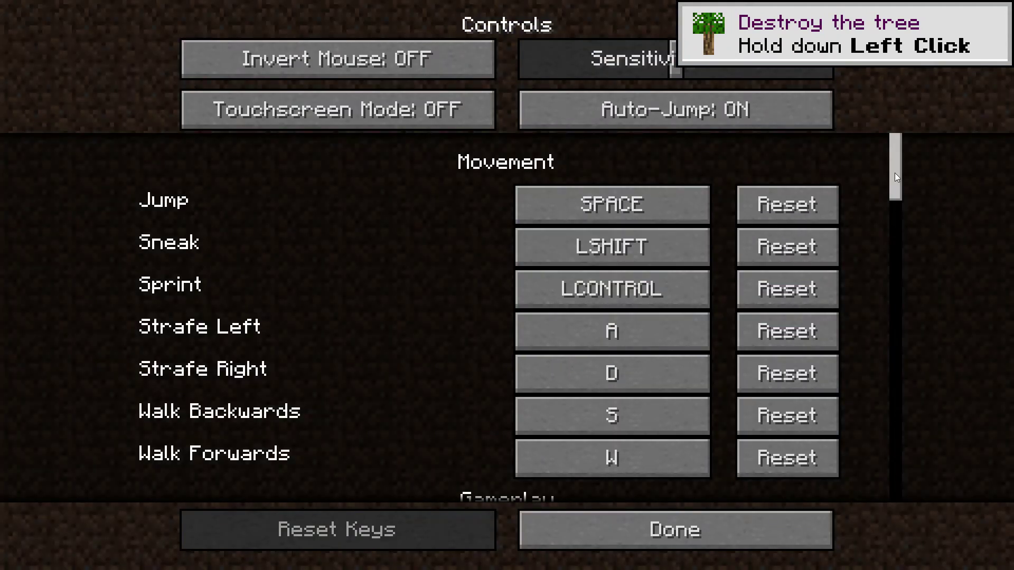
{"action": "left_click_drag", "start_coordinate": [894, 173], "coordinate": [916, 492]}
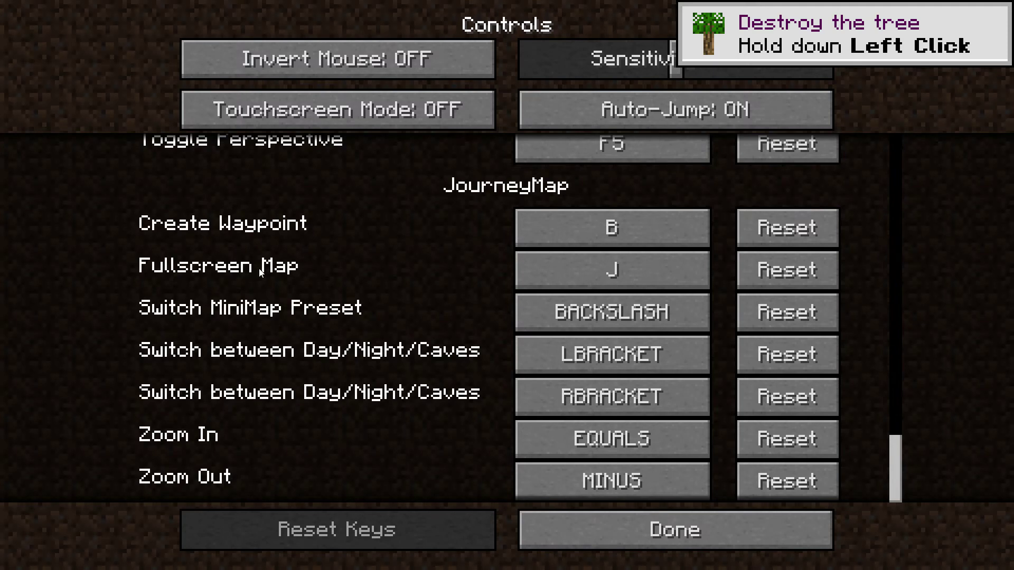
{"action": "key", "text": "Escape"}
- Examine the Fullscreen Map section of the JourneyMap options, including its display checkboxes, location format and UI theme
{"action": "key", "text": "j"}
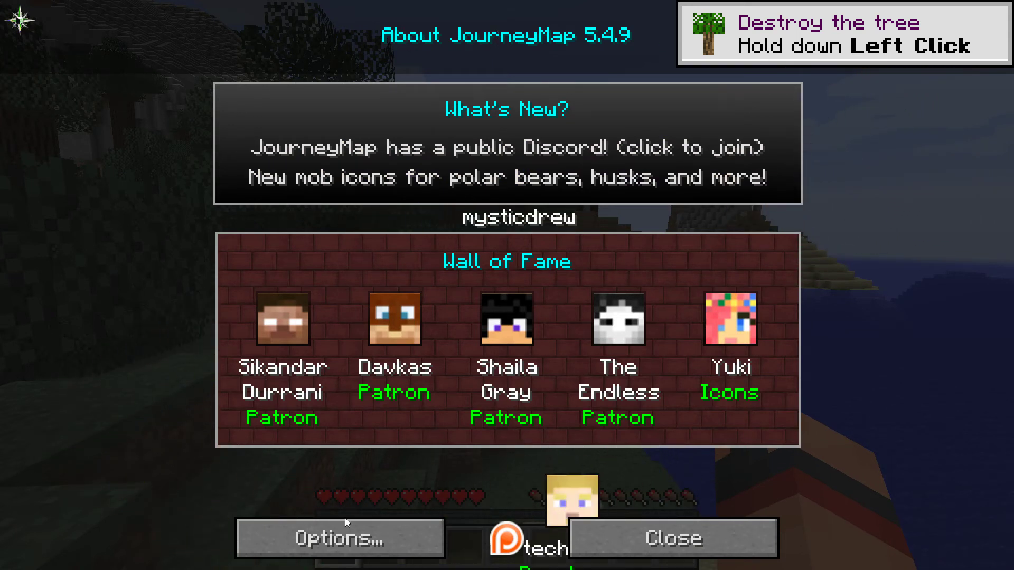
{"action": "left_click", "coordinate": [354, 533]}
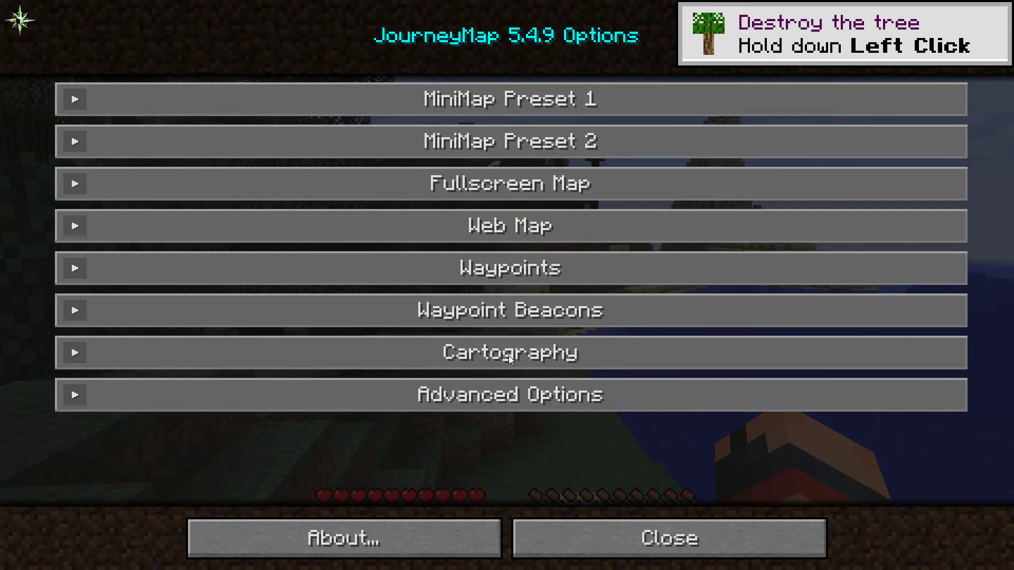
{"action": "left_click", "coordinate": [476, 199]}
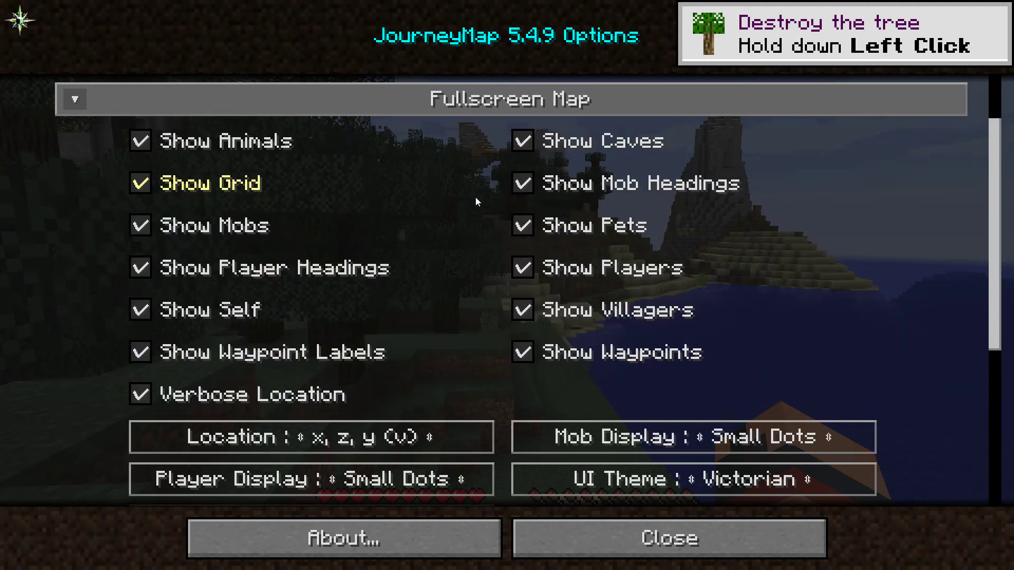
{"action": "scroll", "coordinate": [476, 201], "scroll_direction": "down", "scroll_amount": 1}
{"action": "scroll", "coordinate": [475, 197], "scroll_direction": "down", "scroll_amount": 6}
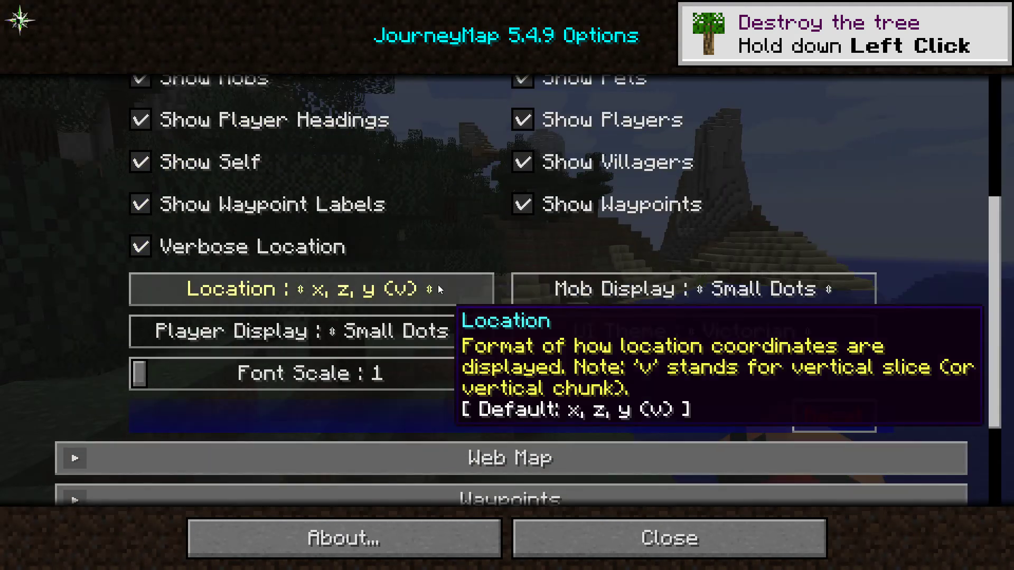
{"action": "scroll", "coordinate": [438, 285], "scroll_direction": "down", "scroll_amount": 4}
{"action": "scroll", "coordinate": [467, 320], "scroll_direction": "down", "scroll_amount": 3}
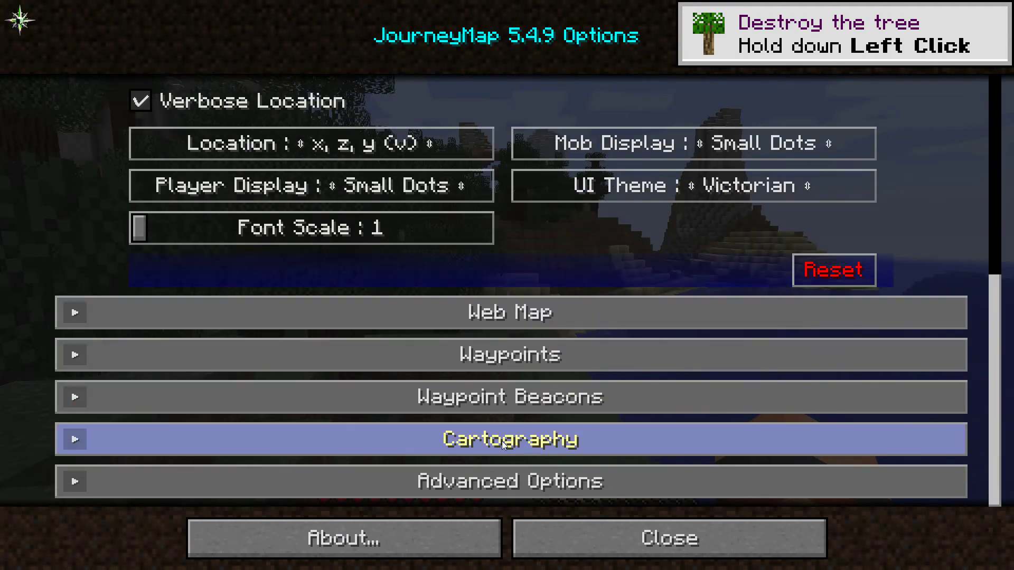
{"action": "scroll", "coordinate": [502, 360], "scroll_direction": "up", "scroll_amount": 4}
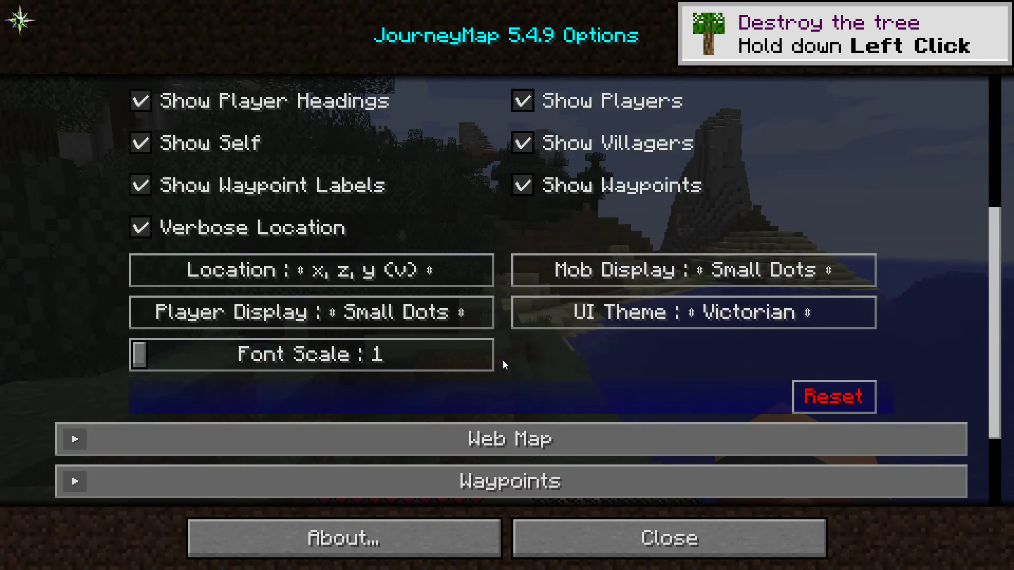
{"action": "scroll", "coordinate": [503, 360], "scroll_direction": "up", "scroll_amount": 6}
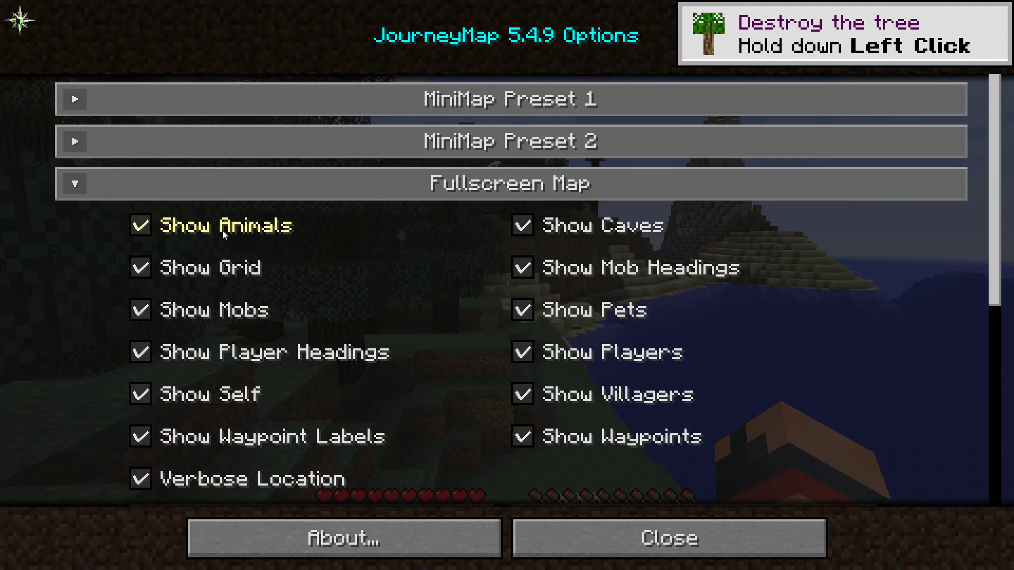
{"action": "mouse_move", "coordinate": [212, 229]}
{"action": "scroll", "coordinate": [141, 234], "scroll_direction": "down", "scroll_amount": 1}
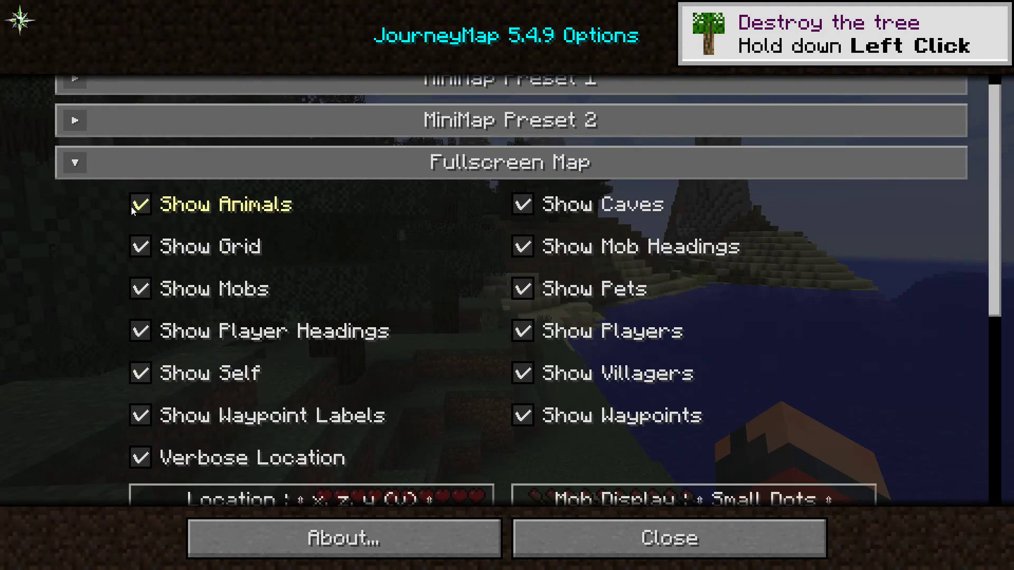
{"action": "mouse_move", "coordinate": [133, 210]}
{"action": "scroll", "coordinate": [80, 316], "scroll_direction": "down", "scroll_amount": 6}
{"action": "scroll", "coordinate": [80, 316], "scroll_direction": "up", "scroll_amount": 3}
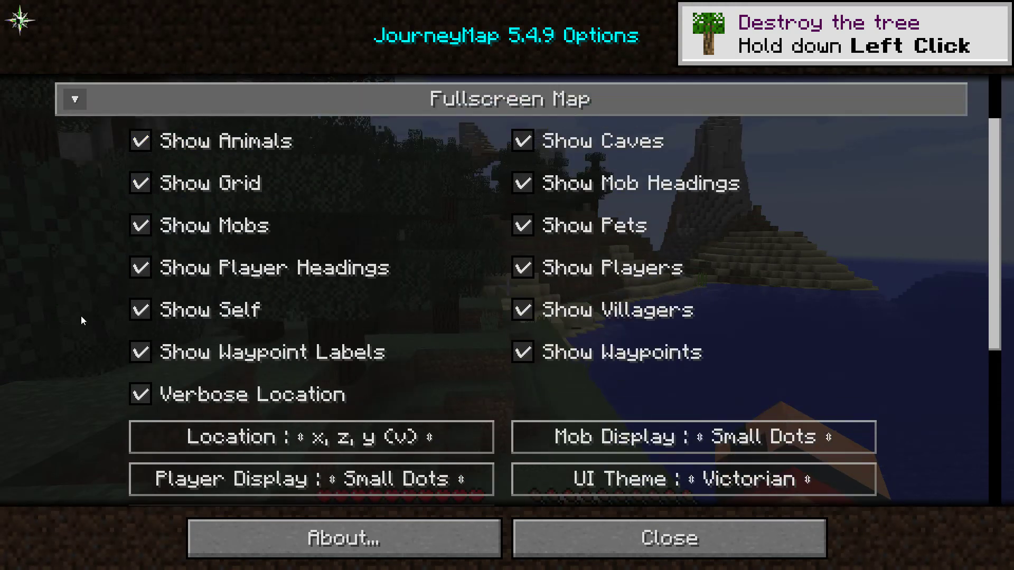
{"action": "left_click", "coordinate": [559, 89]}
{"action": "key", "text": "Escape"}
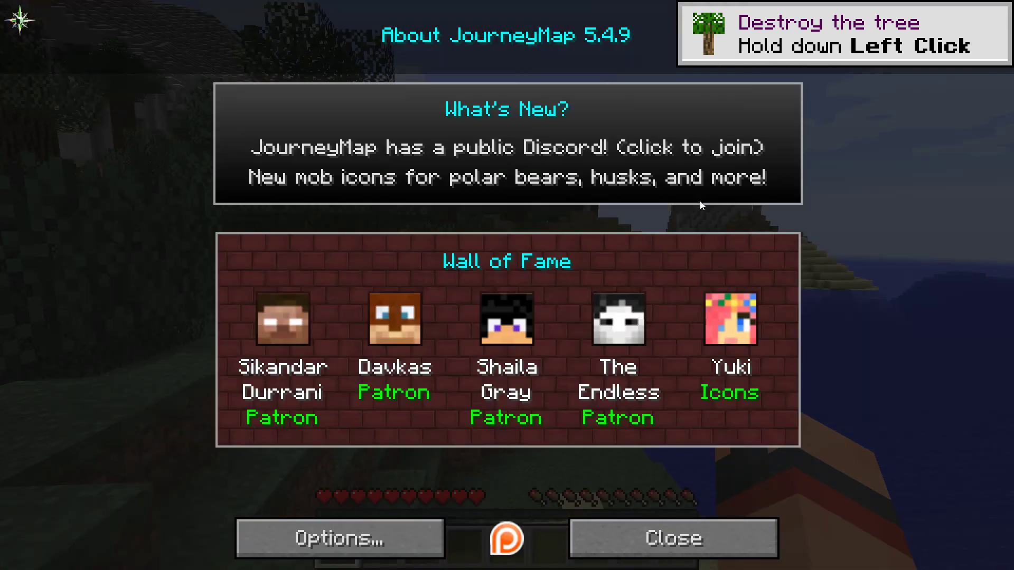
- Examine the explored island and the Home waypoint on the JourneyMap fullscreen map at several zoom levels, and return to the game
{"action": "key", "text": "Escape"}
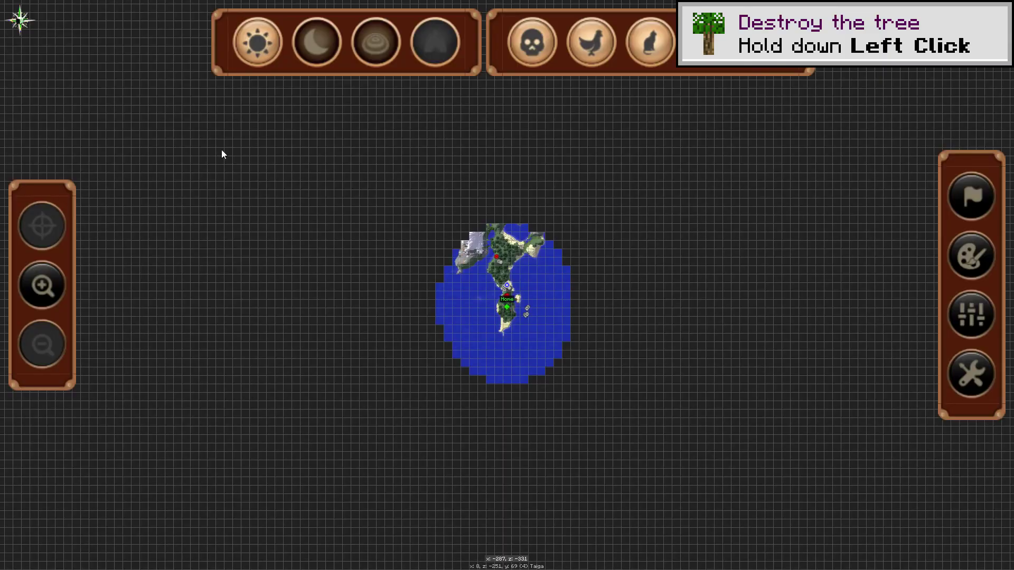
{"action": "scroll", "coordinate": [512, 312], "scroll_direction": "up", "scroll_amount": 2}
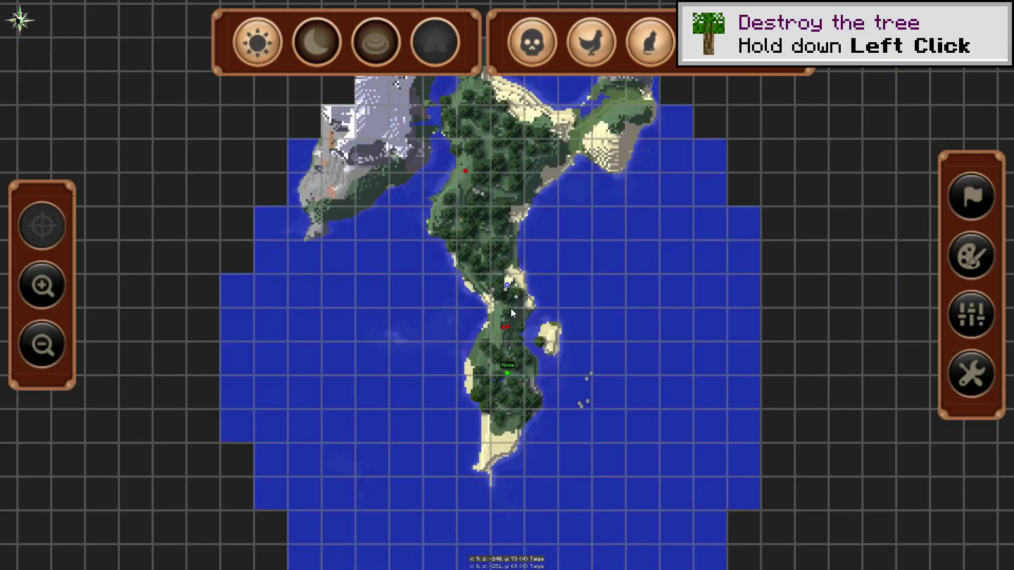
{"action": "scroll", "coordinate": [511, 308], "scroll_direction": "down", "scroll_amount": 1}
{"action": "scroll", "coordinate": [508, 311], "scroll_direction": "up", "scroll_amount": 1}
{"action": "scroll", "coordinate": [500, 268], "scroll_direction": "down", "scroll_amount": 1}
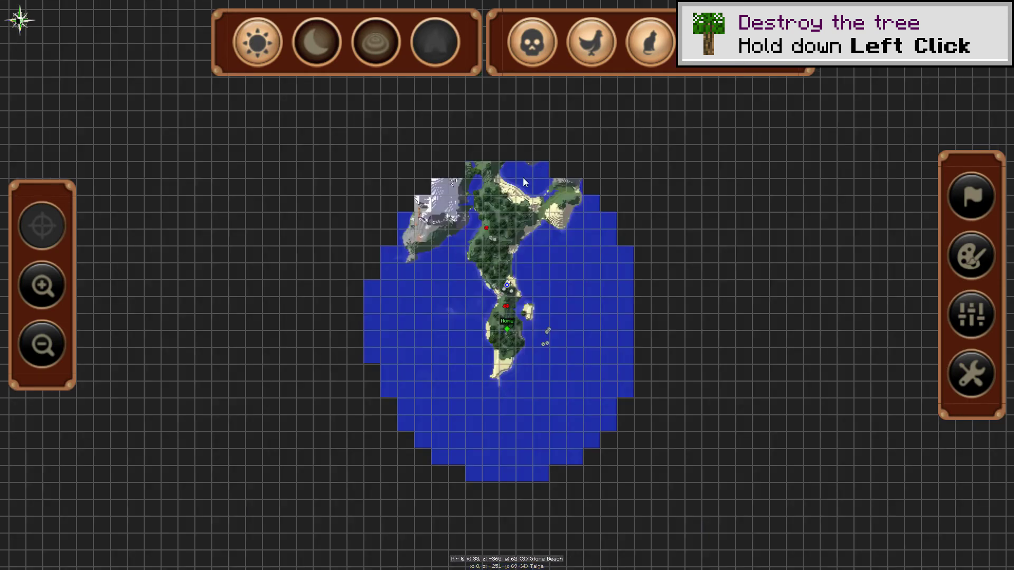
{"action": "scroll", "coordinate": [501, 296], "scroll_direction": "down", "scroll_amount": 1}
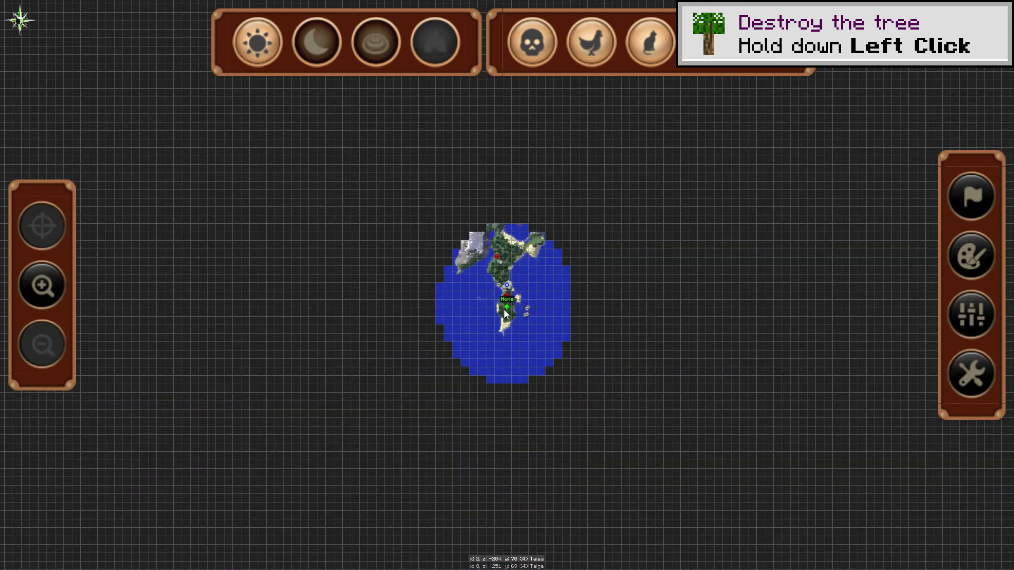
{"action": "left_click_drag", "start_coordinate": [767, 265], "coordinate": [790, 347]}
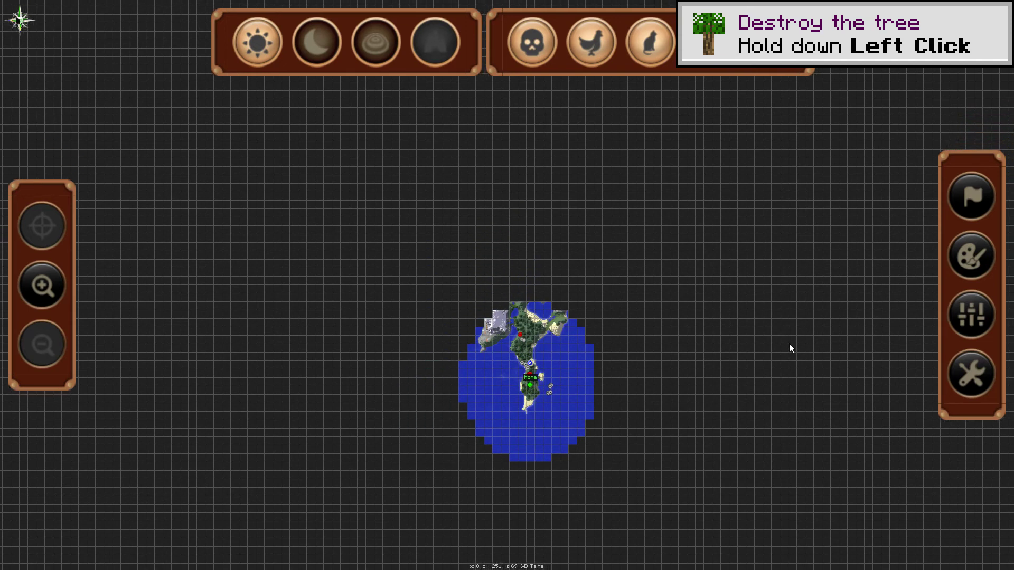
{"action": "scroll", "coordinate": [525, 364], "scroll_direction": "up", "scroll_amount": 1}
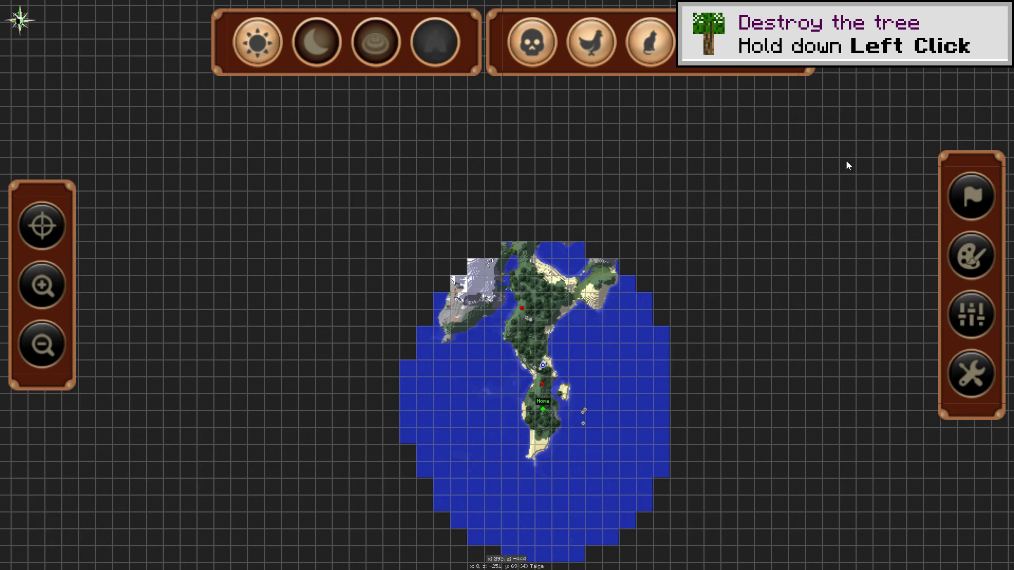
{"action": "key", "text": "Escape"}
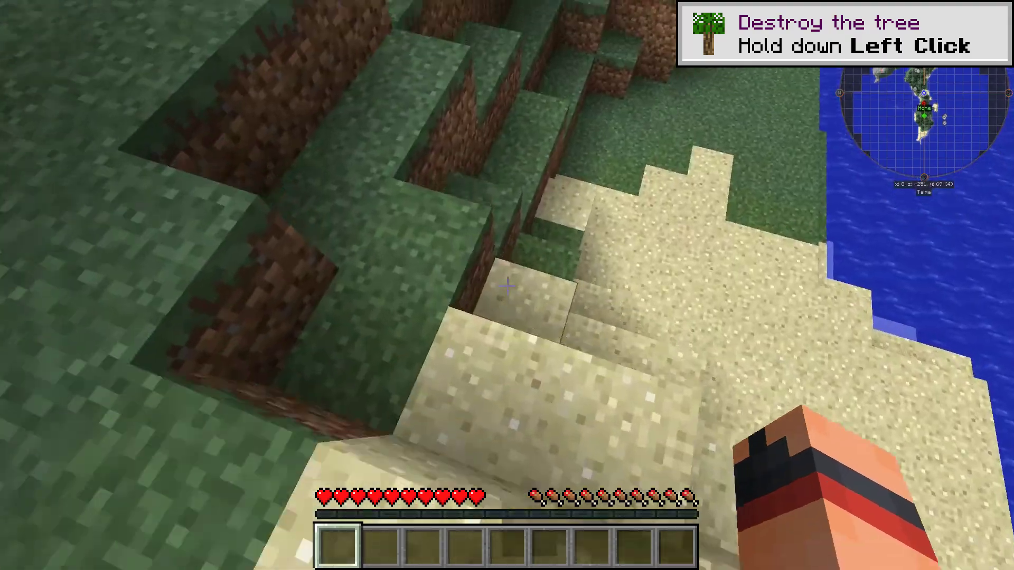
- Walk along the shore and north into the forest to explore more of the island with the minimap
{"action": "key", "text": "w"}
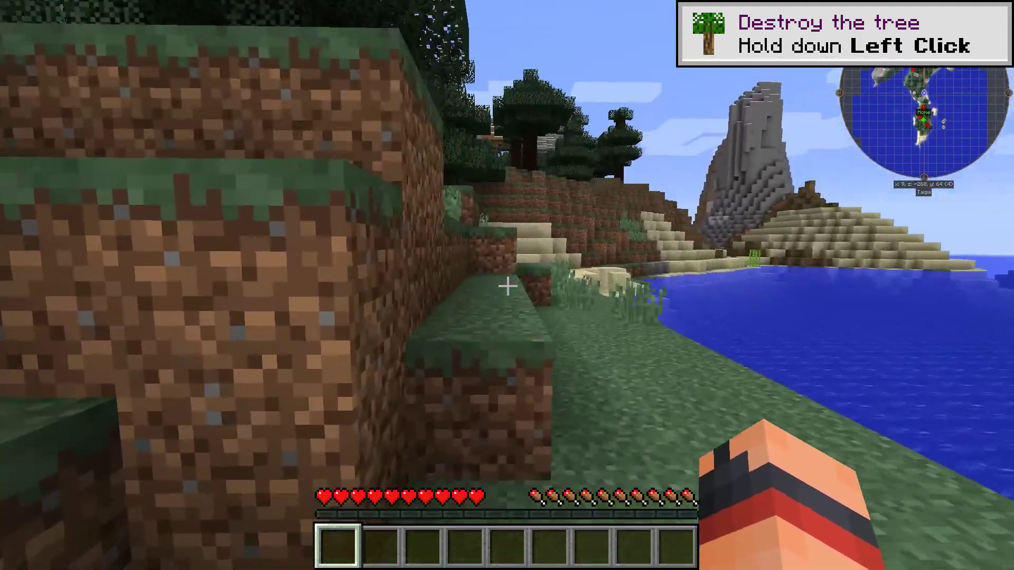
{"action": "key", "text": "w"}
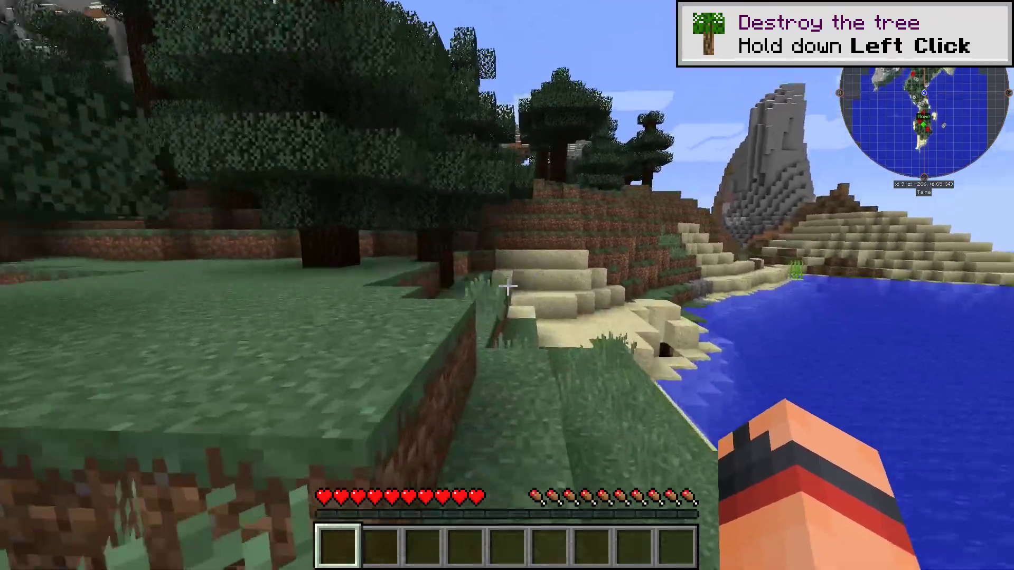
{"action": "key", "text": "w"}
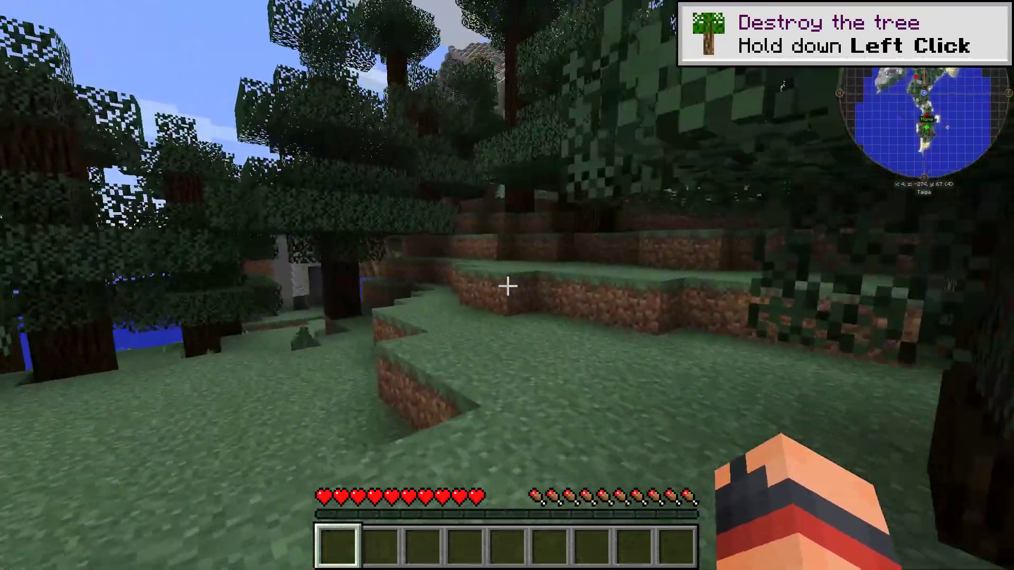
{"action": "key", "text": "w"}
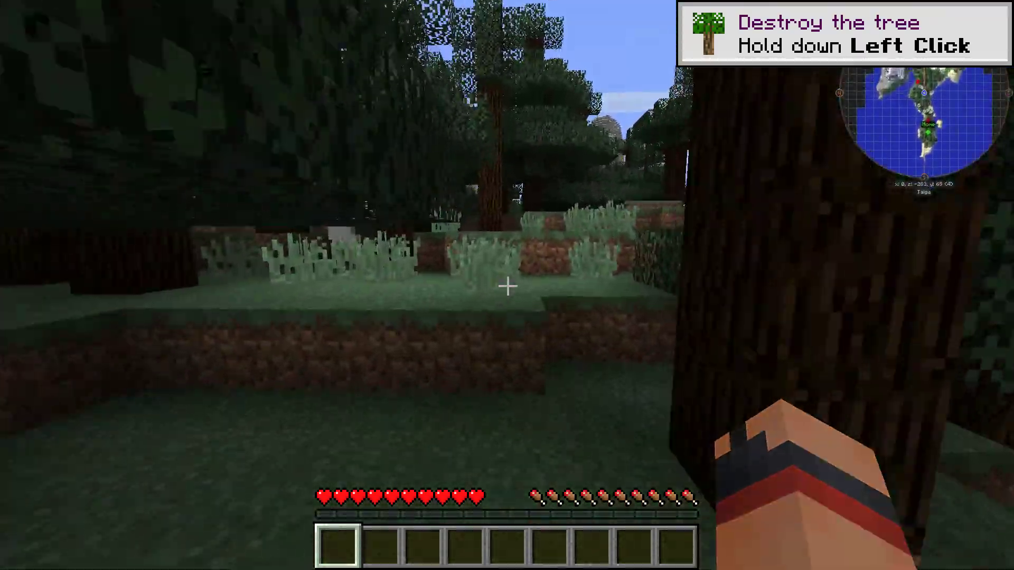
{"action": "key", "text": "w"}
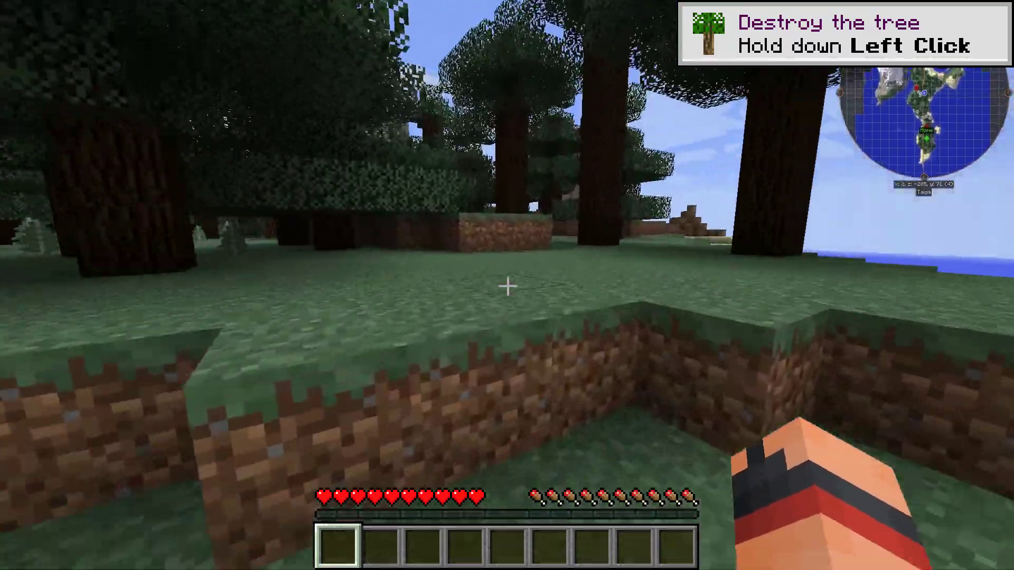
{"action": "key", "text": "w"}
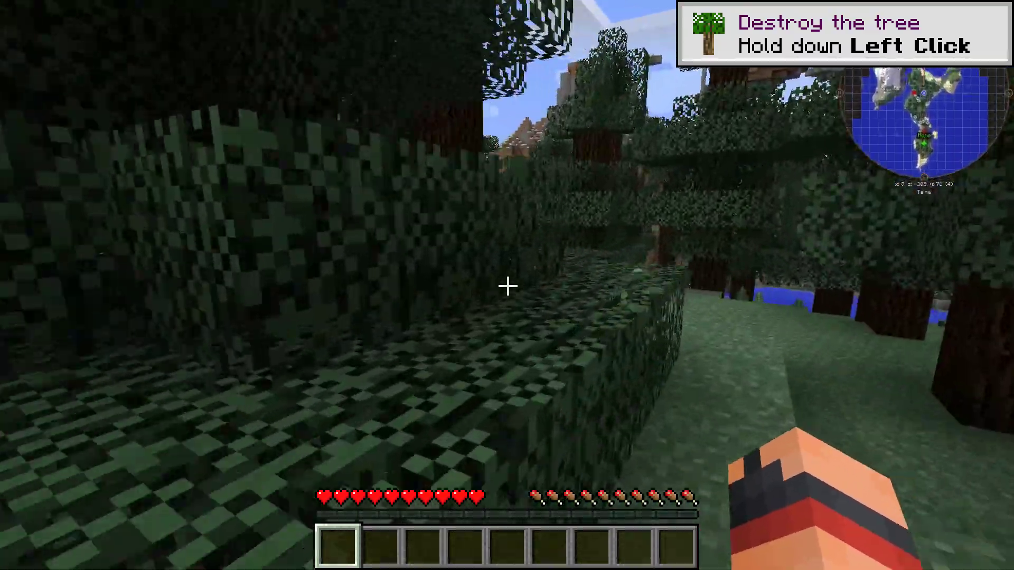